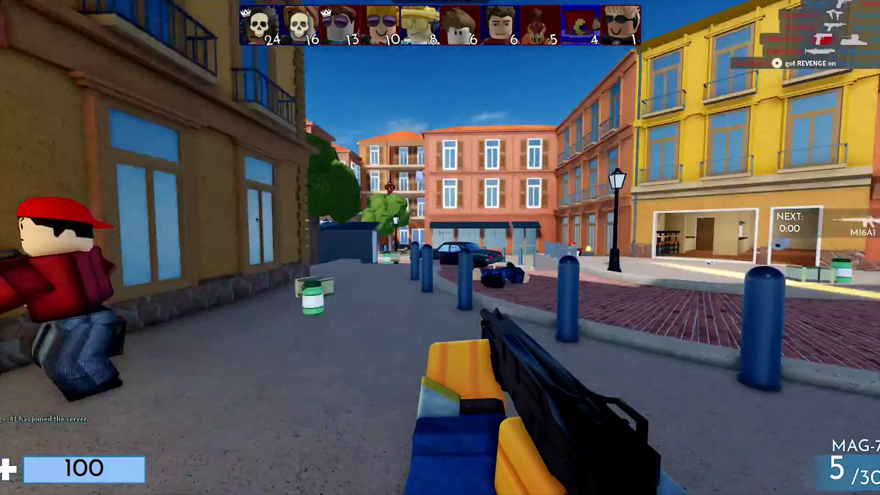
Step: Fire repeatedly at the red enemies in Arsenal to score a couple of kills
{"action": "left_click", "coordinate": [439, 247]}
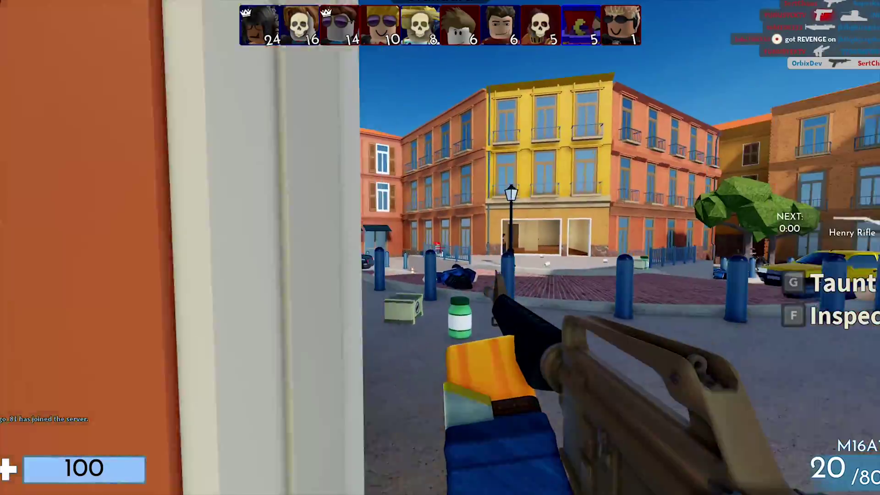
{"action": "left_click", "coordinate": [440, 247]}
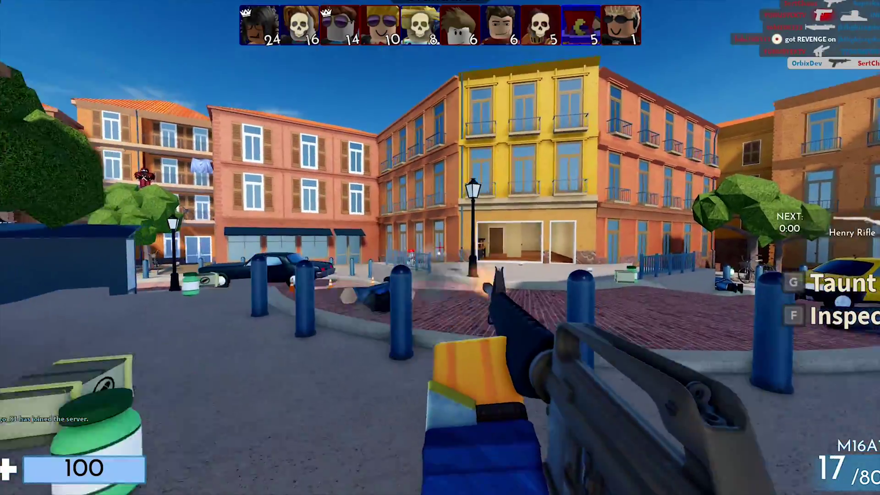
{"action": "left_click", "coordinate": [439, 248]}
{"action": "left_click", "coordinate": [439, 247]}
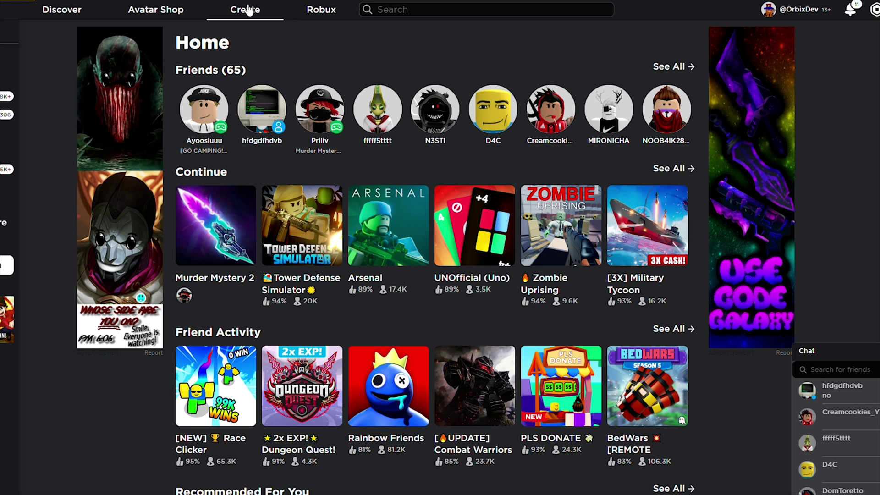
Step: Go to Create, follow the Creator Dashboard link, glance at Avatar Items, then return to Experiences
{"action": "left_click", "coordinate": [247, 9]}
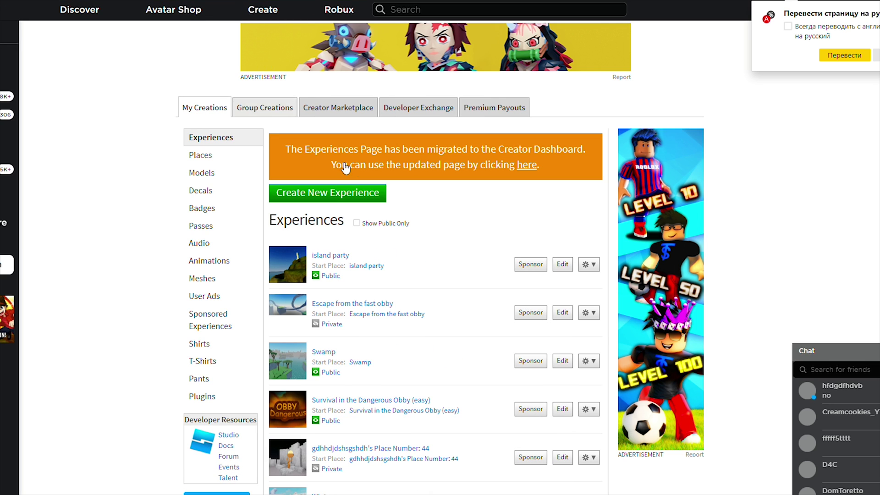
{"action": "left_click", "coordinate": [526, 165]}
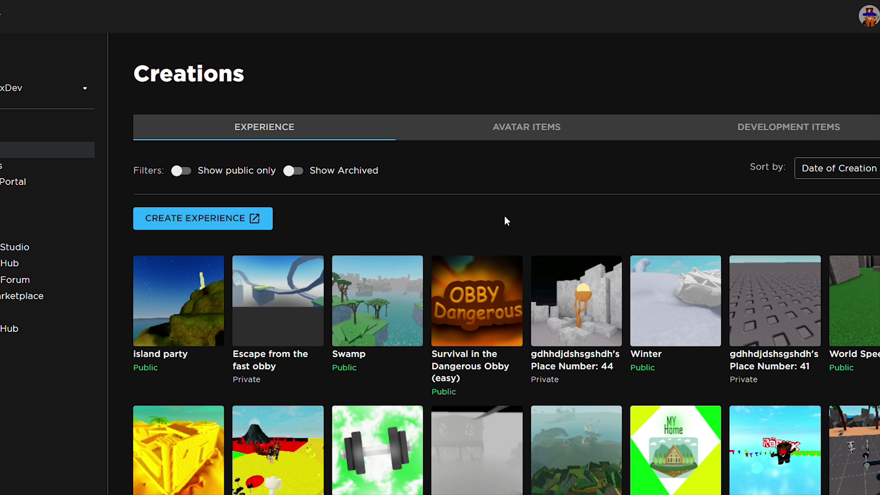
{"action": "left_click", "coordinate": [521, 129]}
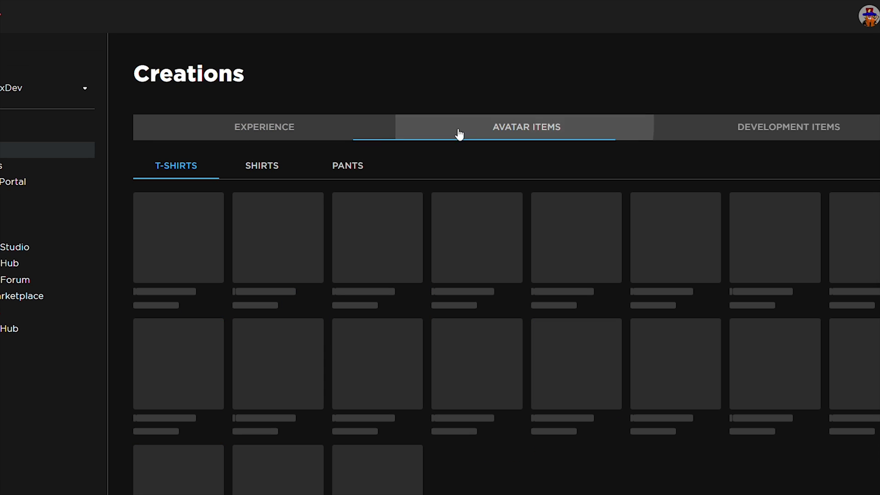
{"action": "left_click", "coordinate": [292, 134]}
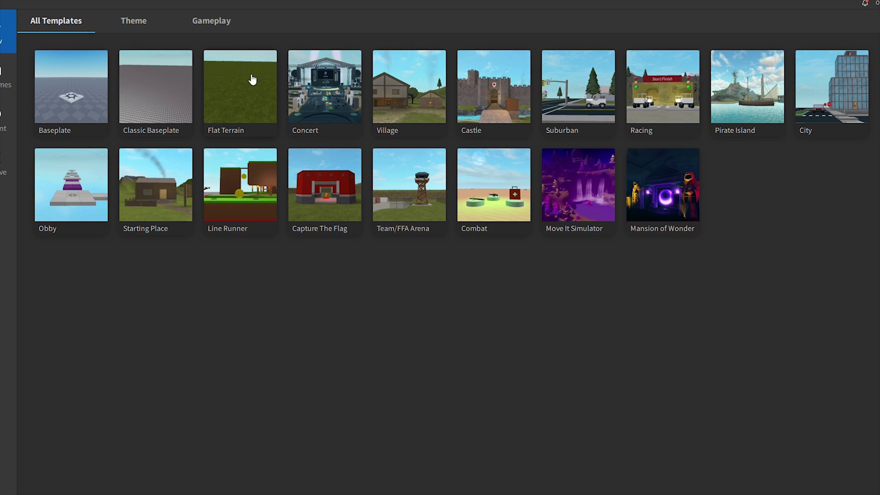
Step: Start a new Flat Terrain place and choose the Terrain Editor's Replace tool
{"action": "left_click", "coordinate": [253, 80]}
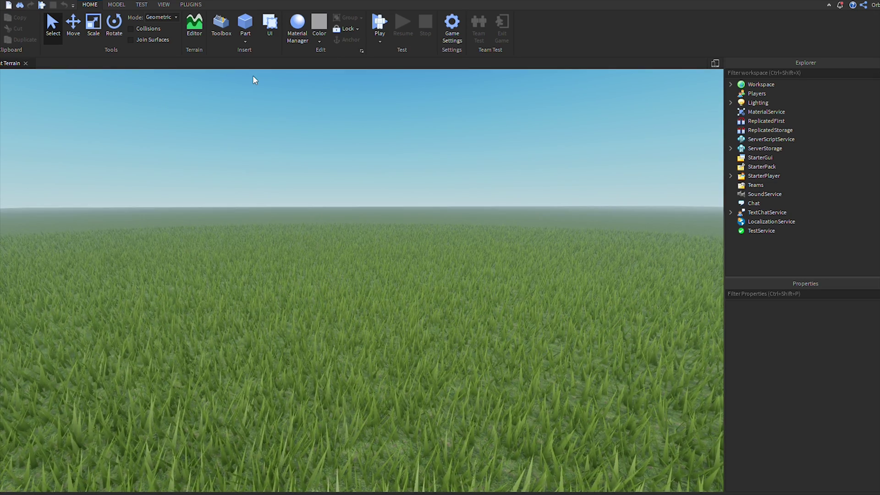
{"action": "left_click", "coordinate": [194, 26]}
{"action": "left_click", "coordinate": [51, 131]}
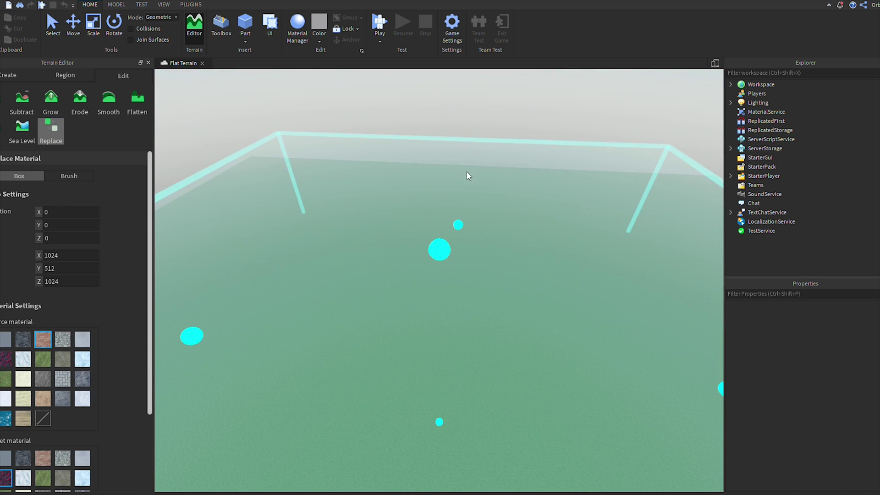
Step: Stretch the replace region wide and deep across the terrain and set Grass as the source material
{"action": "left_click_drag", "start_coordinate": [458, 225], "coordinate": [469, 173]}
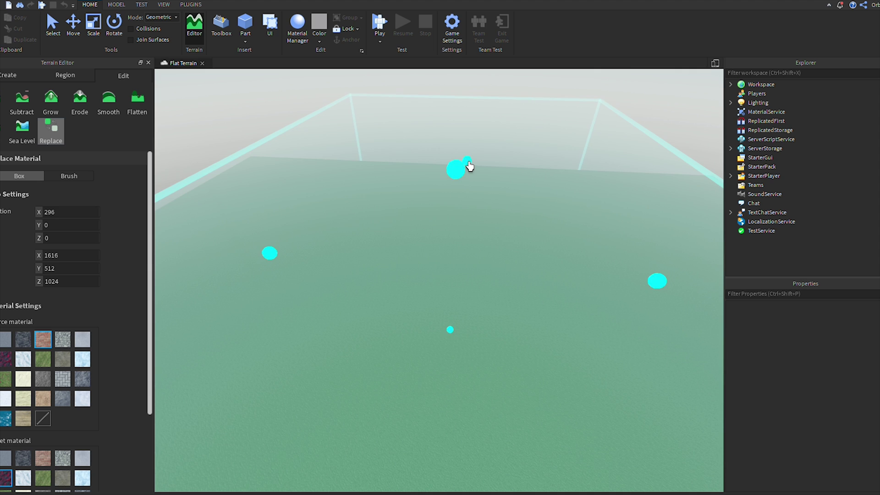
{"action": "right_click_drag", "start_coordinate": [470, 166], "coordinate": [490, 174]}
{"action": "mouse_move", "coordinate": [312, 255]}
{"action": "left_mouse_down"}
{"action": "mouse_move", "coordinate": [270, 337]}
{"action": "mouse_move", "coordinate": [378, 151]}
{"action": "left_mouse_up"}
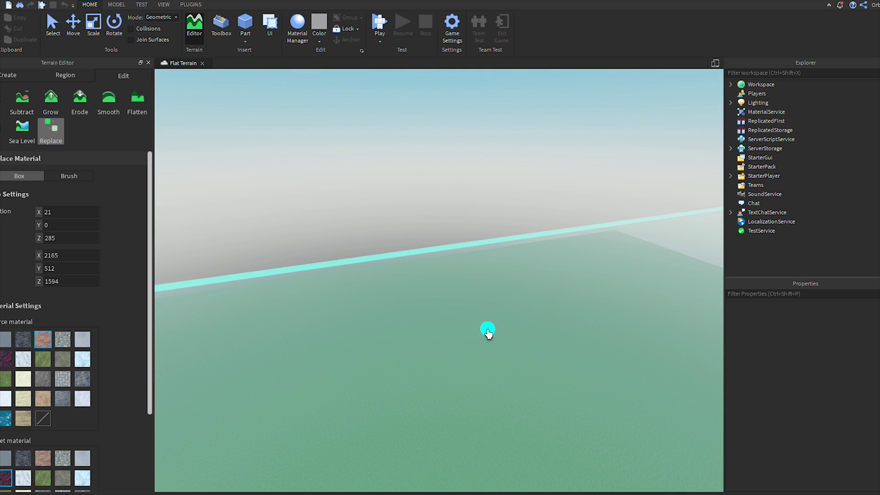
{"action": "left_click_drag", "start_coordinate": [487, 328], "coordinate": [447, 203]}
{"action": "left_click", "coordinate": [43, 359]}
{"action": "scroll", "coordinate": [78, 377], "scroll_direction": "down", "scroll_amount": 3}
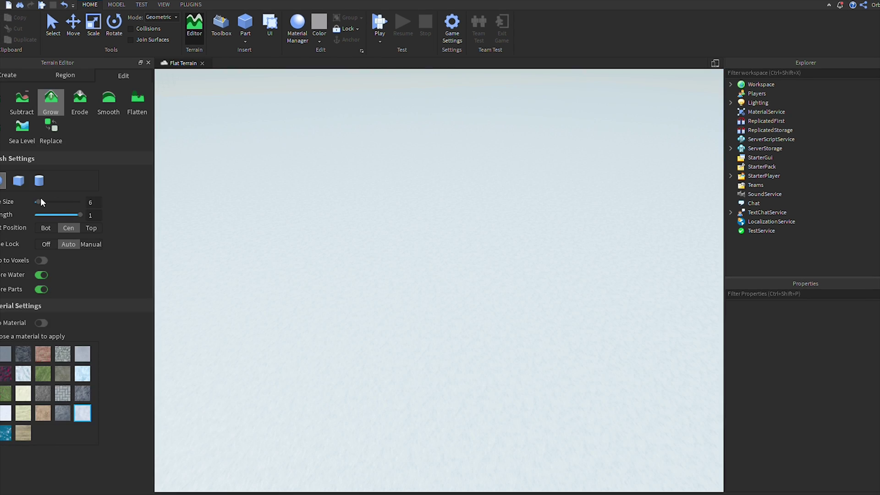
Step: Raise the brush size to about 57 and paint a big snowy hill from above
{"action": "left_click_drag", "start_coordinate": [37, 201], "coordinate": [78, 202]}
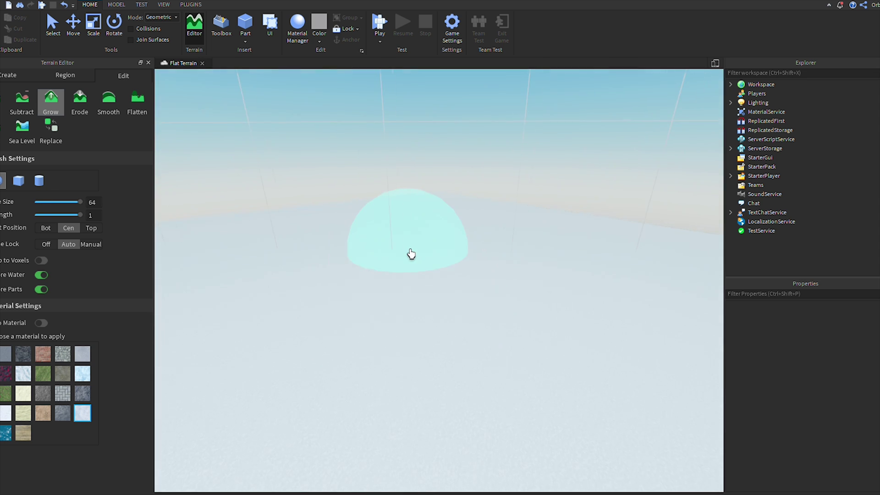
{"action": "right_click_drag", "start_coordinate": [410, 254], "coordinate": [411, 252]}
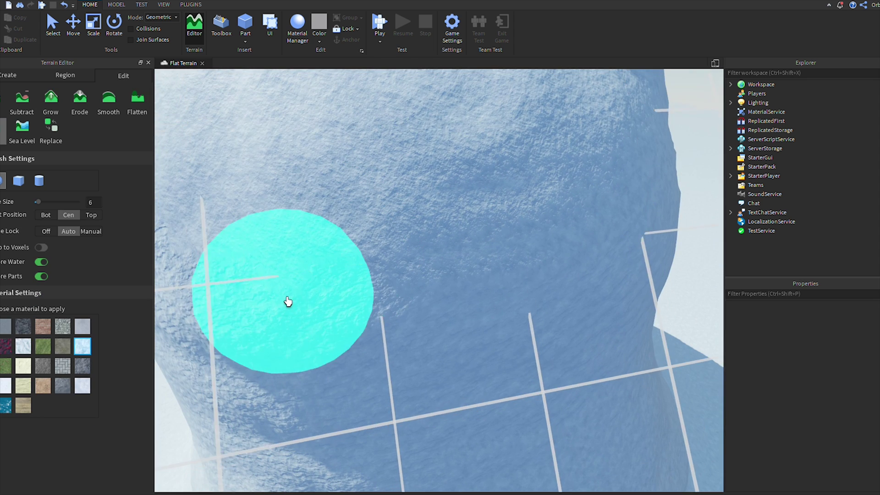
{"action": "mouse_move", "coordinate": [287, 301]}
{"action": "left_mouse_down"}
{"action": "mouse_move", "coordinate": [484, 321]}
{"action": "mouse_move", "coordinate": [265, 308]}
{"action": "mouse_move", "coordinate": [405, 308]}
{"action": "mouse_move", "coordinate": [552, 283]}
{"action": "left_mouse_up"}
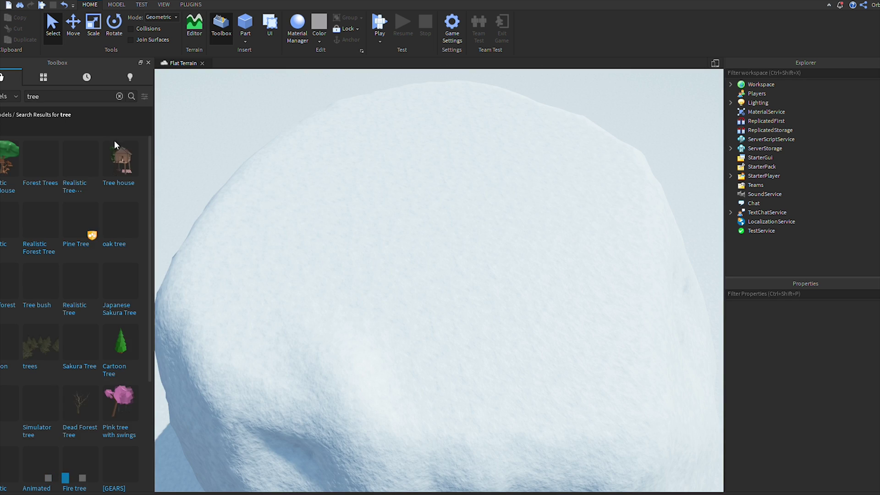
Step: Insert a Pine Tree model atop the hill and recolour its parts Institutional white
{"action": "left_click", "coordinate": [78, 221]}
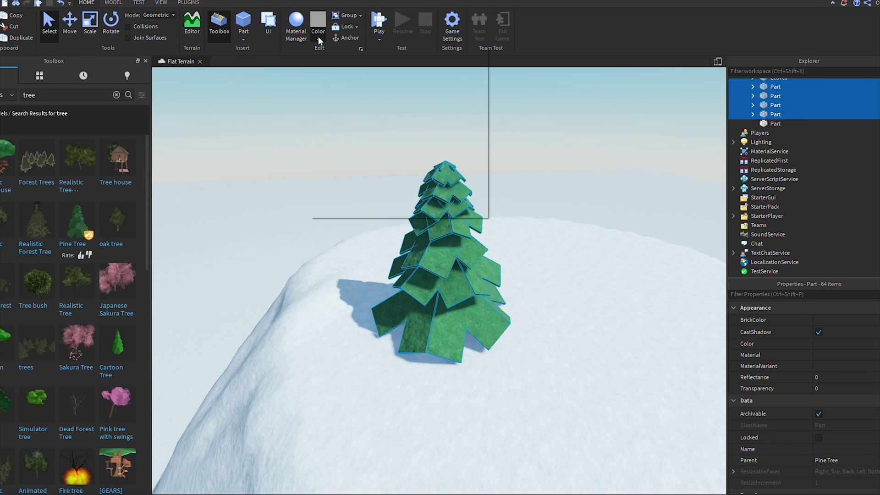
{"action": "left_click", "coordinate": [319, 39]}
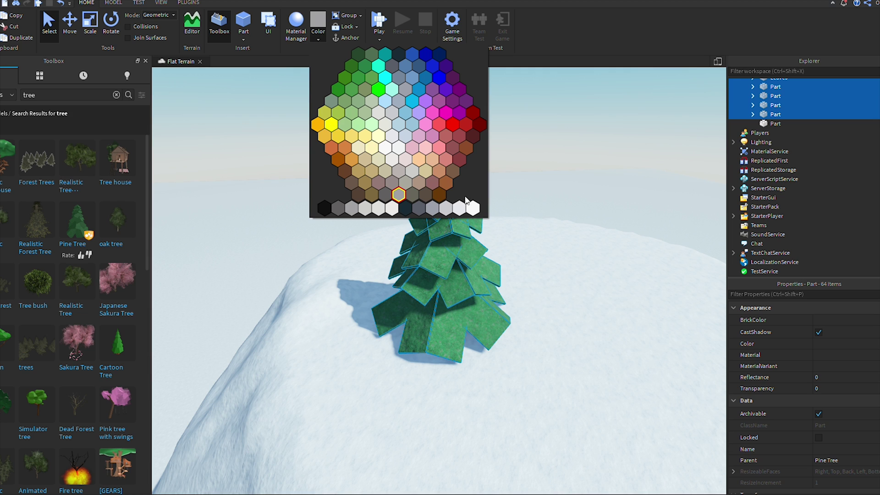
{"action": "left_click", "coordinate": [473, 207]}
{"action": "left_click", "coordinate": [296, 29]}
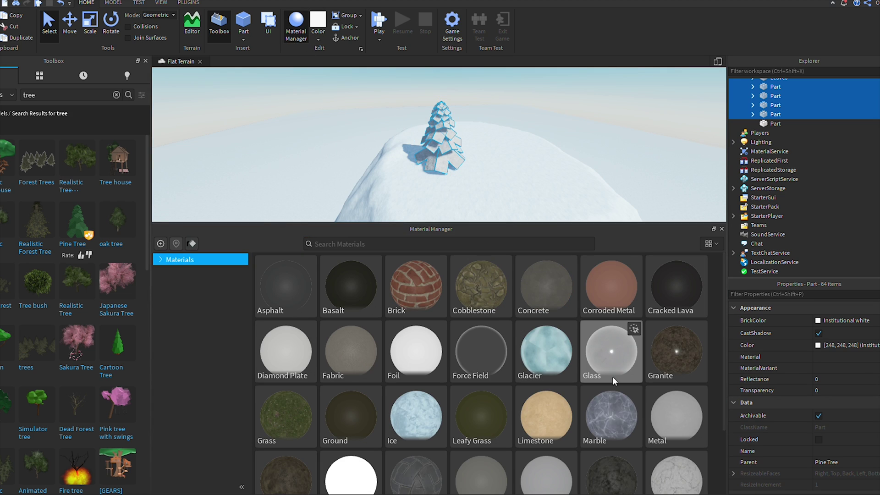
{"action": "scroll", "coordinate": [614, 376], "scroll_direction": "down", "scroll_amount": 3}
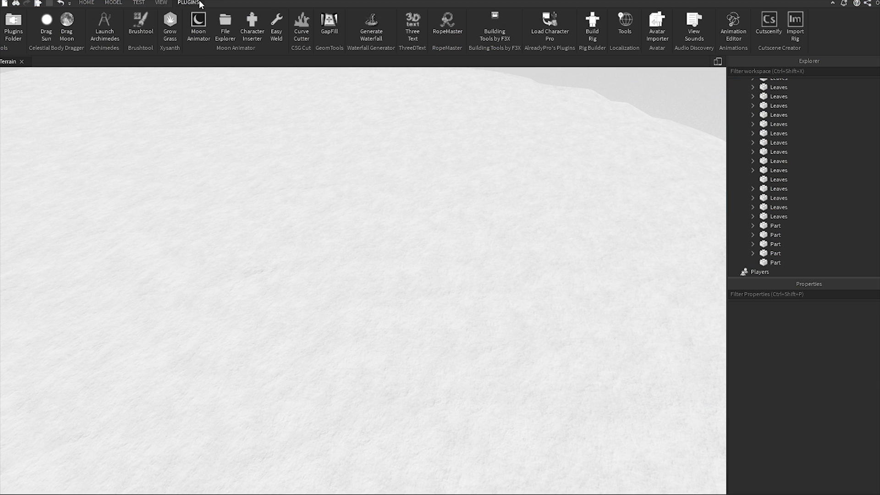
Step: Build a red gift box with a yellow ribbon using F3X, then select and move it beside the tree
{"action": "left_click", "coordinate": [483, 25]}
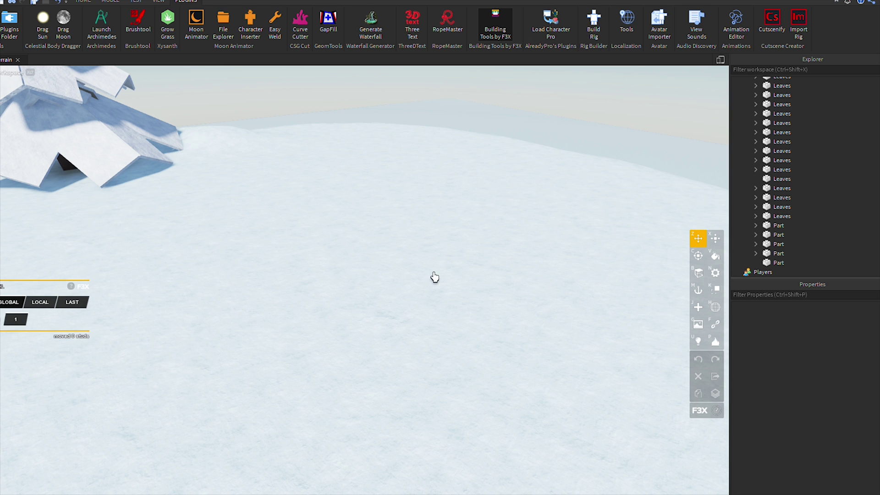
{"action": "left_click", "coordinate": [496, 27]}
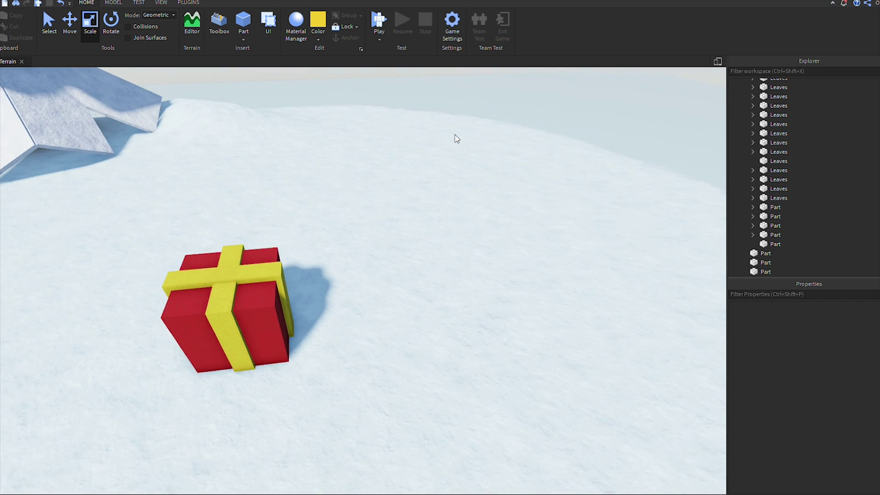
{"action": "left_click", "coordinate": [355, 298]}
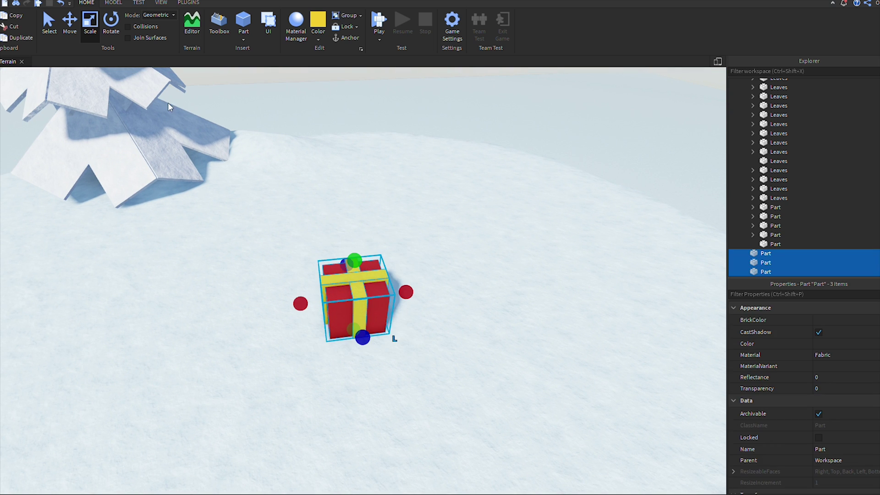
{"action": "left_click", "coordinate": [72, 43]}
{"action": "left_click", "coordinate": [434, 222]}
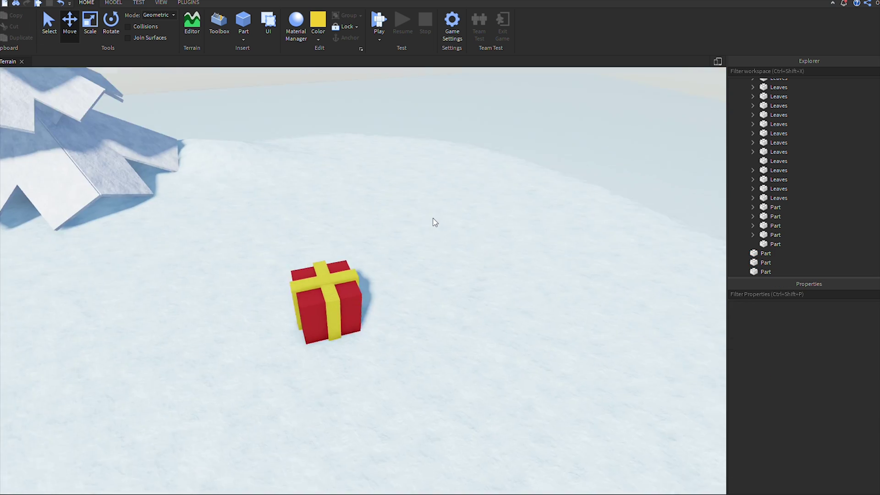
{"action": "key", "text": "d"}
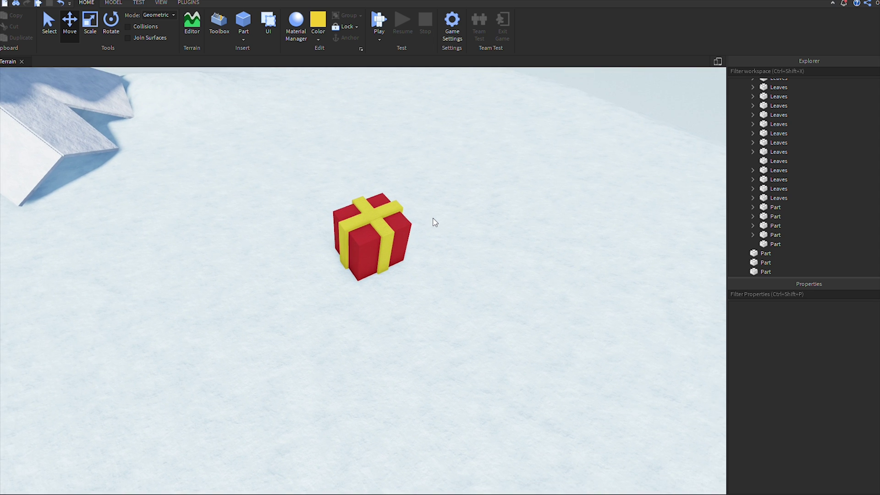
{"action": "key", "text": "d"}
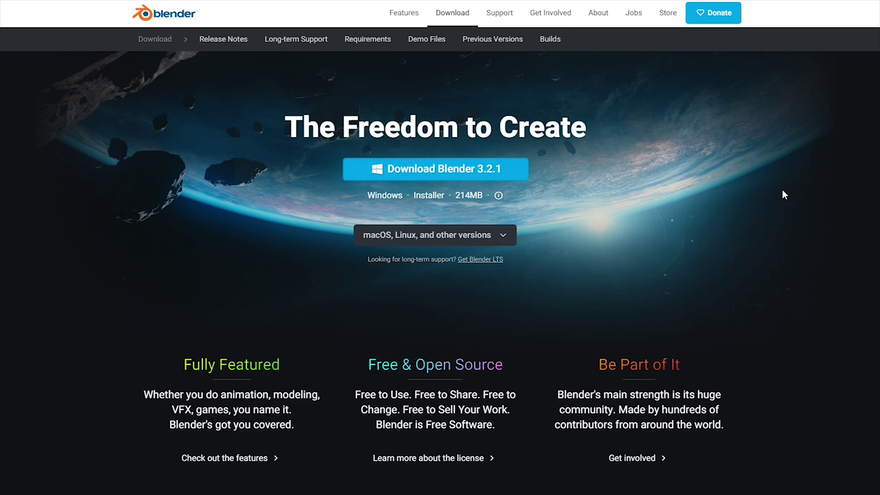
{"action": "scroll", "coordinate": [782, 188], "scroll_direction": "down", "scroll_amount": 5}
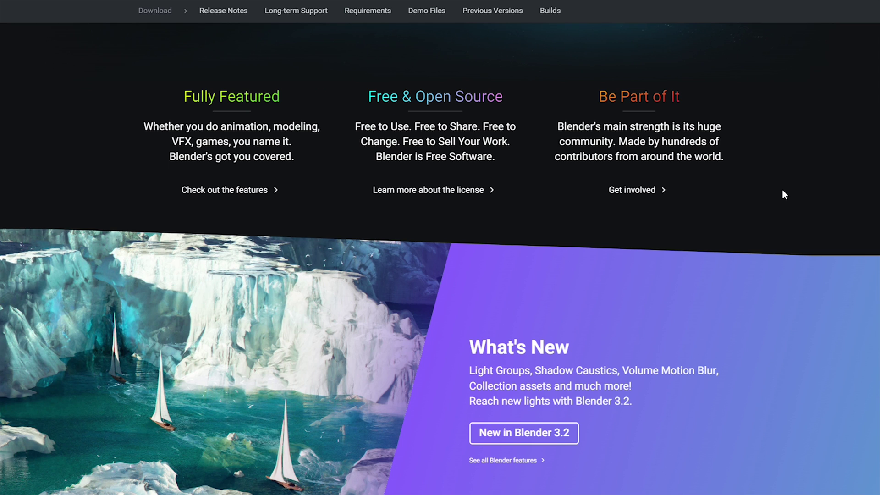
{"action": "scroll", "coordinate": [782, 190], "scroll_direction": "down", "scroll_amount": 2}
{"action": "scroll", "coordinate": [782, 190], "scroll_direction": "down", "scroll_amount": 7}
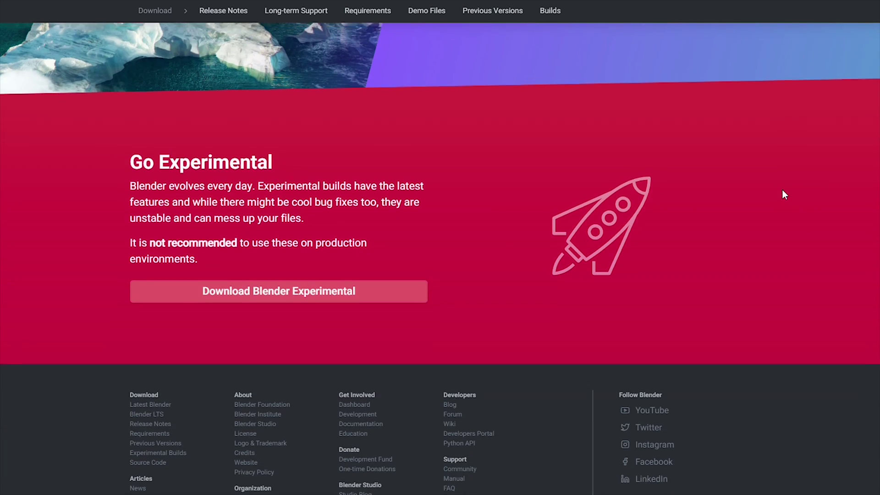
{"action": "scroll", "coordinate": [782, 190], "scroll_direction": "up", "scroll_amount": 13}
{"action": "scroll", "coordinate": [782, 190], "scroll_direction": "up", "scroll_amount": 3}
{"action": "scroll", "coordinate": [782, 194], "scroll_direction": "down", "scroll_amount": 5}
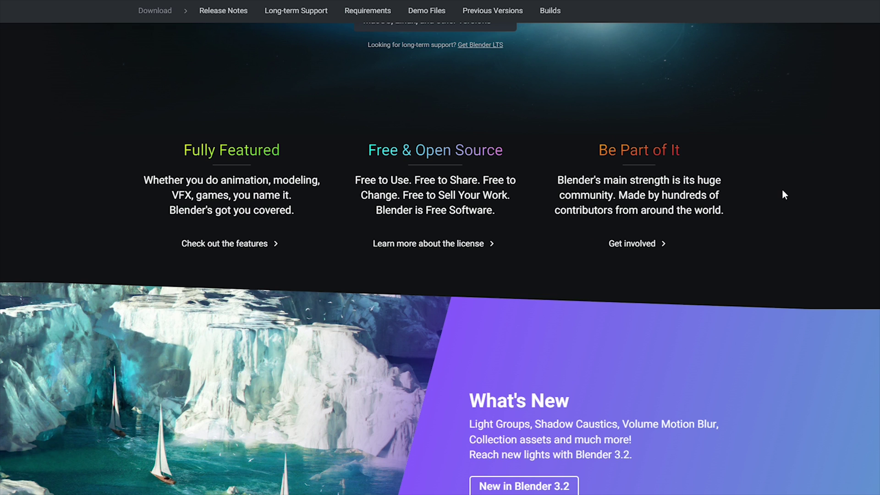
{"action": "scroll", "coordinate": [784, 195], "scroll_direction": "down", "scroll_amount": 8}
{"action": "scroll", "coordinate": [784, 194], "scroll_direction": "up", "scroll_amount": 2}
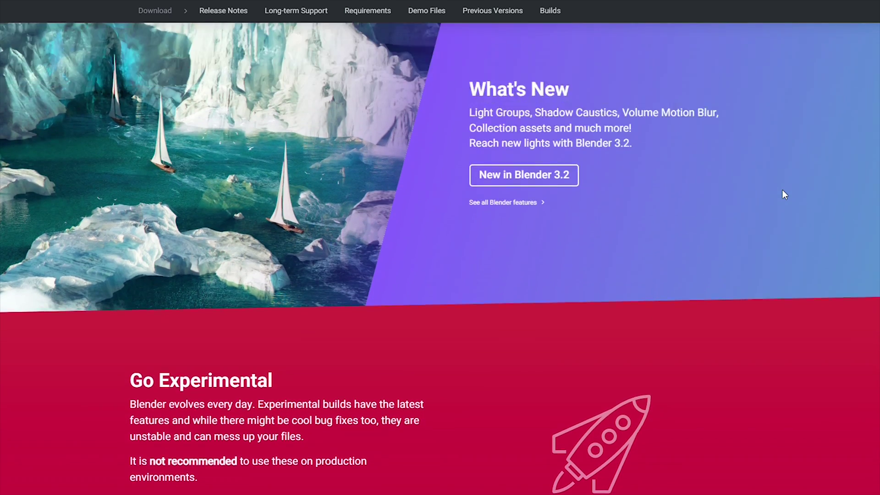
{"action": "scroll", "coordinate": [782, 190], "scroll_direction": "up", "scroll_amount": 10}
{"action": "scroll", "coordinate": [781, 189], "scroll_direction": "down", "scroll_amount": 2}
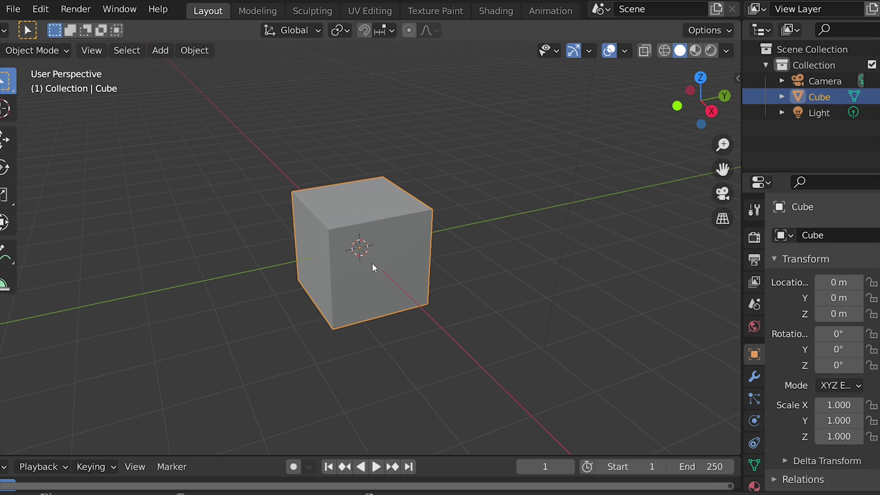
Step: Stretch the cube along Y and subdivide it with 4 cuts
{"action": "left_click", "coordinate": [9, 197]}
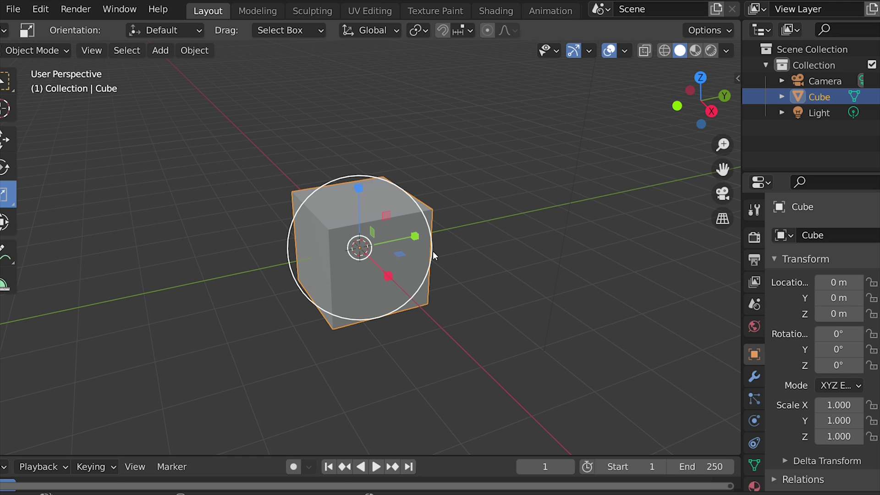
{"action": "left_click_drag", "start_coordinate": [414, 238], "coordinate": [425, 231]}
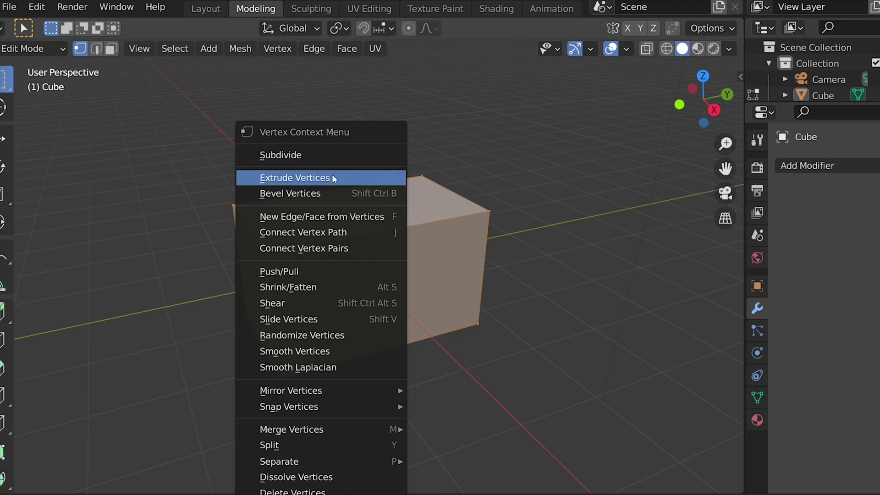
{"action": "left_click", "coordinate": [324, 164]}
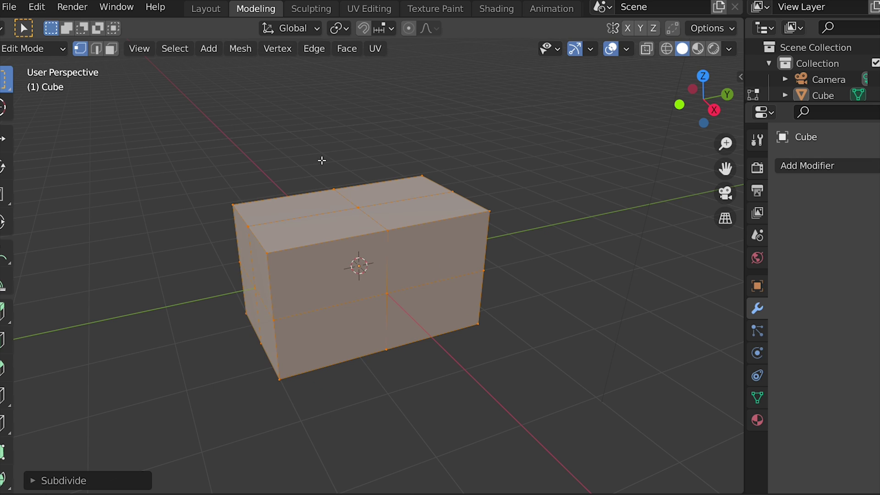
{"action": "left_click", "coordinate": [39, 481]}
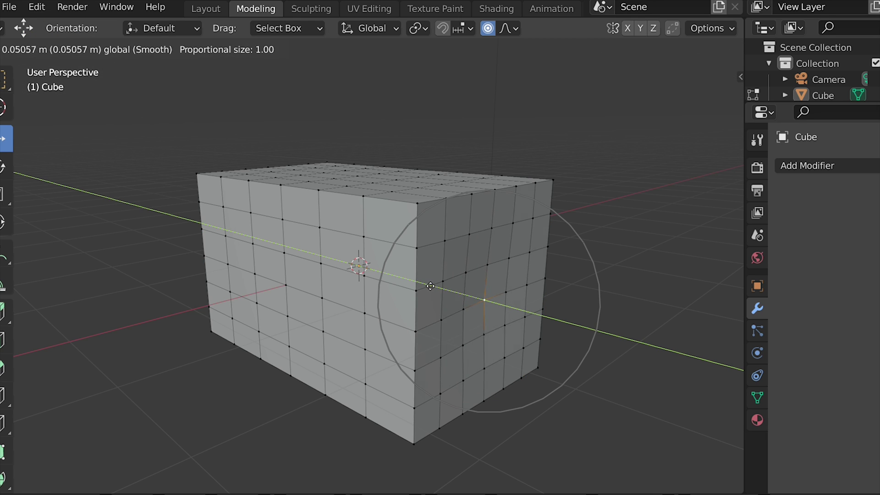
Step: Pull several vertices outward with proportional editing to bulge the block's sides
{"action": "left_click", "coordinate": [421, 286]}
{"action": "middle_click_drag", "start_coordinate": [421, 285], "coordinate": [457, 275]}
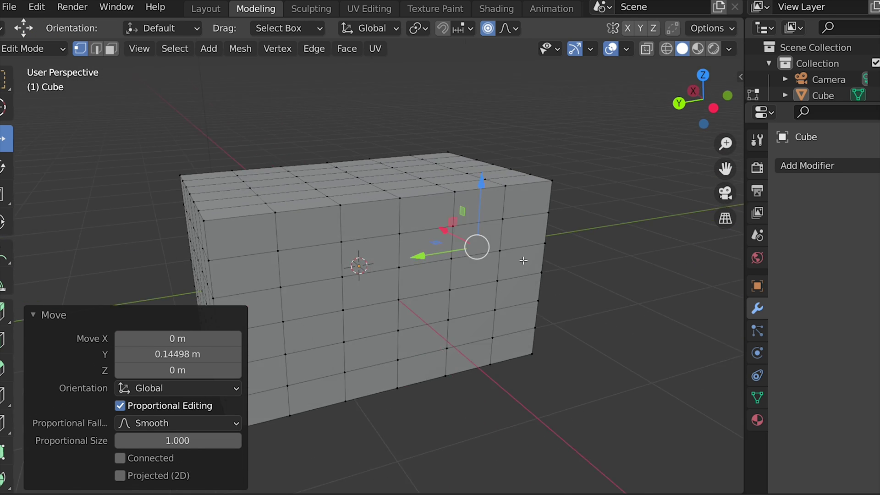
{"action": "left_click", "coordinate": [445, 280]}
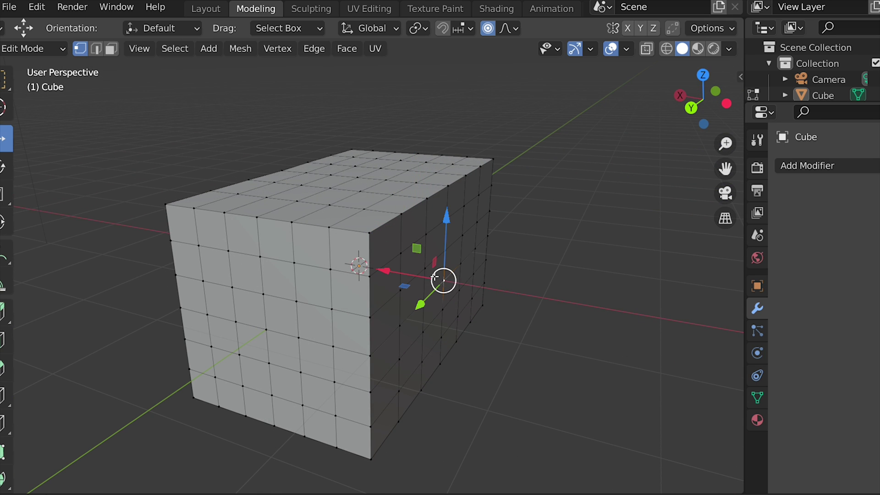
{"action": "left_click_drag", "start_coordinate": [387, 271], "coordinate": [370, 268]}
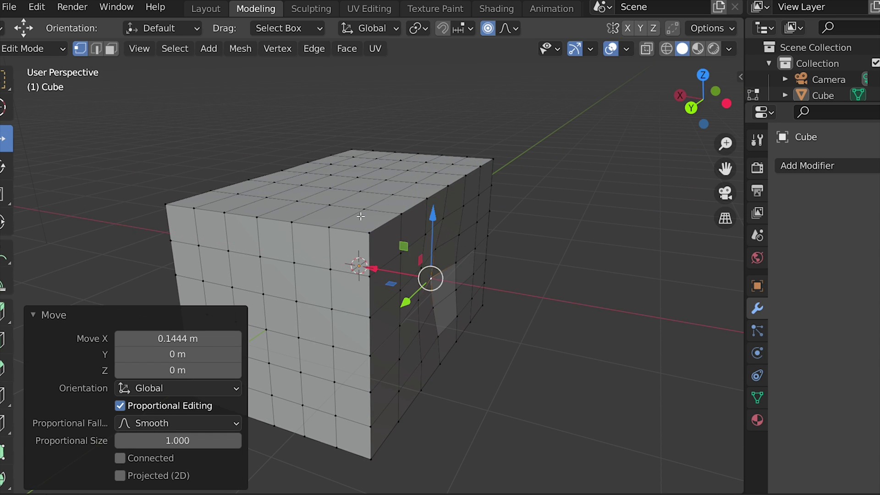
{"action": "middle_click_drag", "start_coordinate": [370, 268], "coordinate": [524, 226]}
Step: Shade the deformed block smooth and export it as a Wavefront OBJ file
{"action": "middle_click_drag", "start_coordinate": [433, 228], "coordinate": [360, 270]}
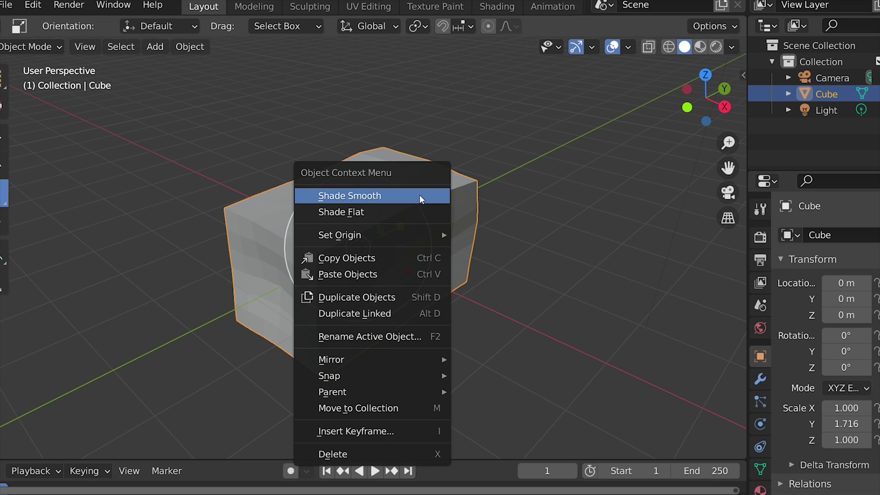
{"action": "left_click", "coordinate": [419, 194]}
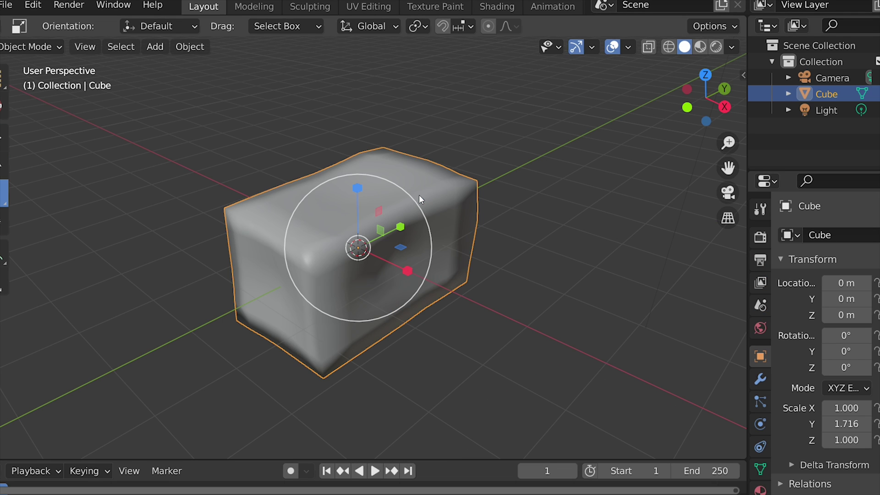
{"action": "left_click", "coordinate": [8, 12]}
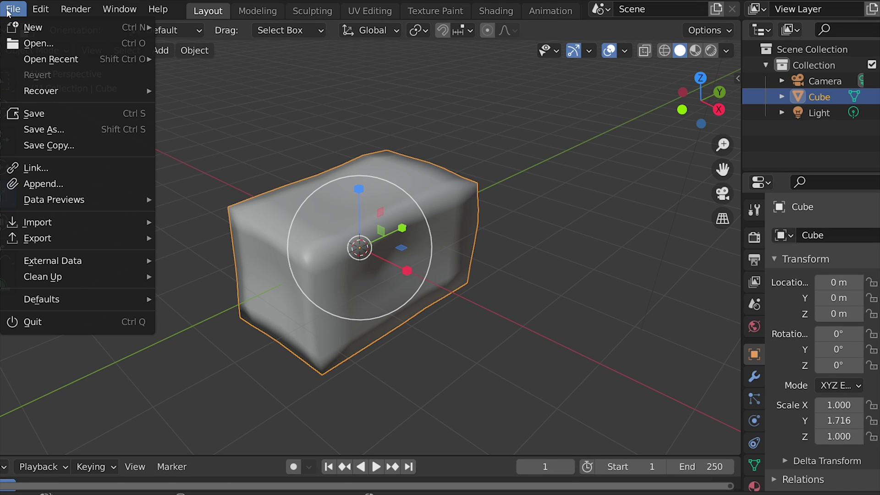
{"action": "mouse_move", "coordinate": [49, 236]}
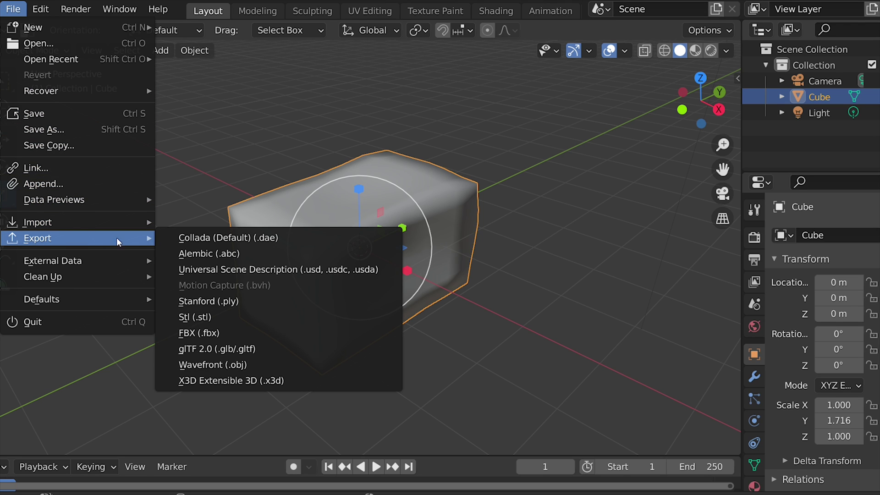
{"action": "left_click", "coordinate": [238, 364]}
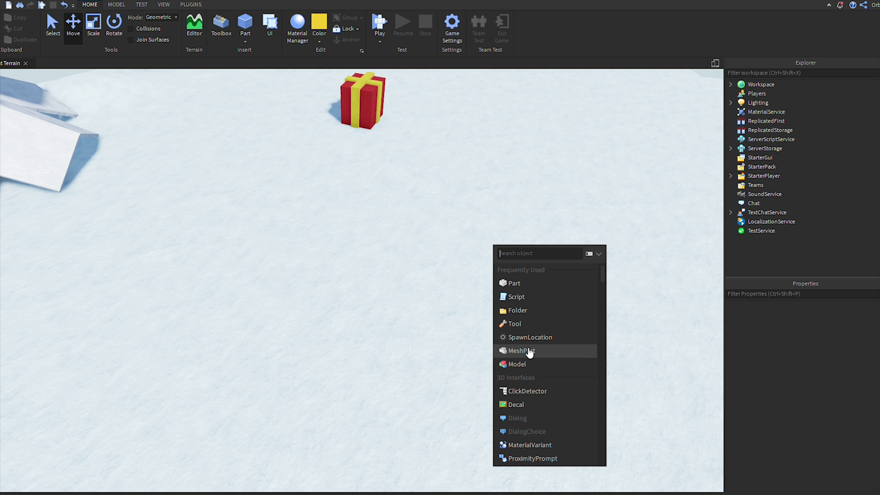
{"action": "left_click", "coordinate": [528, 351]}
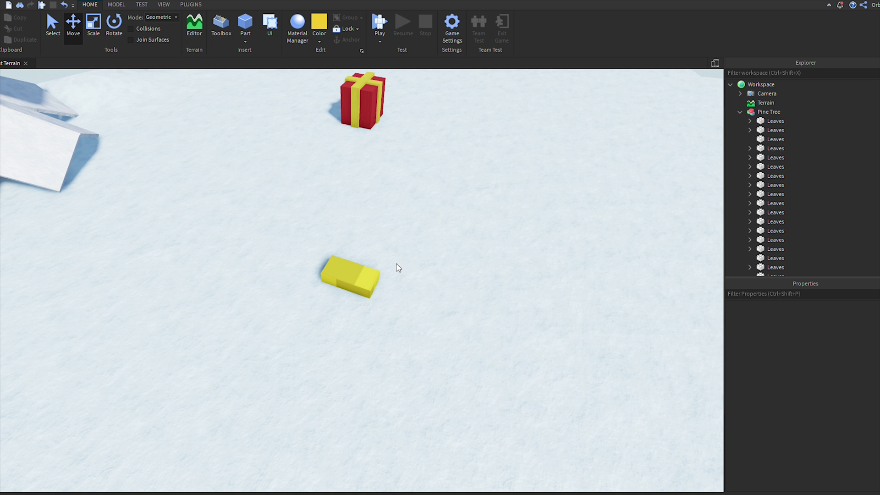
Step: Focus the imported yellow MeshPart, keep its position, and colour it Institutional white before choosing its material
{"action": "left_click", "coordinate": [350, 275]}
{"action": "key", "text": "f"}
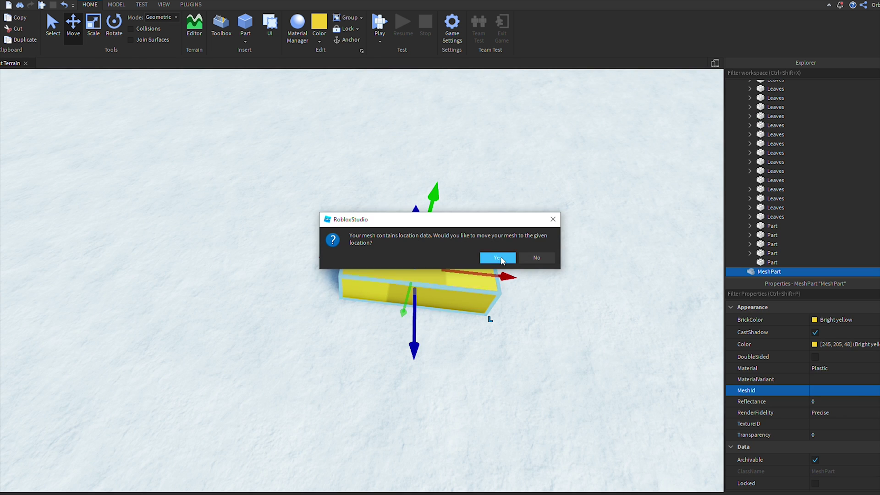
{"action": "left_click", "coordinate": [537, 257]}
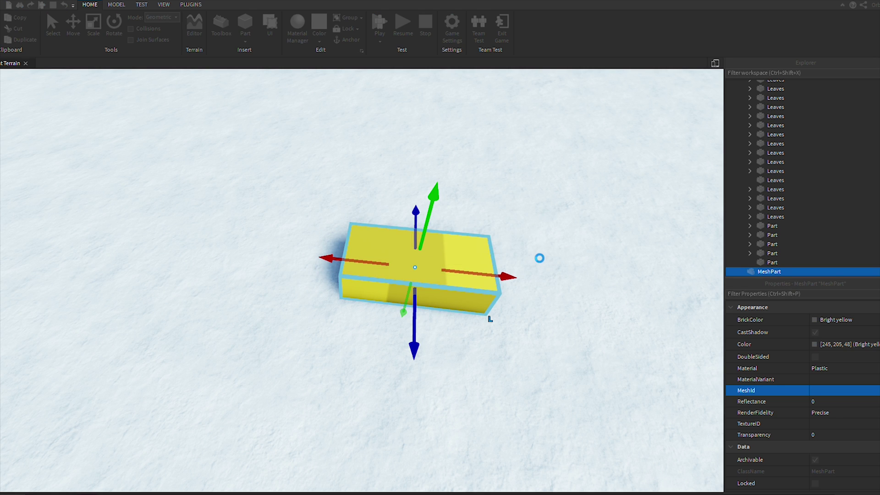
{"action": "left_click", "coordinate": [323, 32]}
{"action": "left_click", "coordinate": [474, 206]}
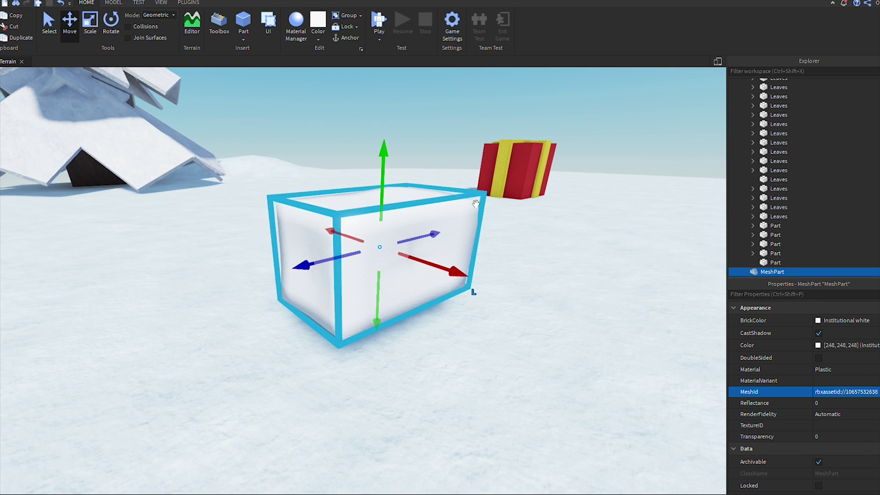
{"action": "left_click", "coordinate": [296, 26]}
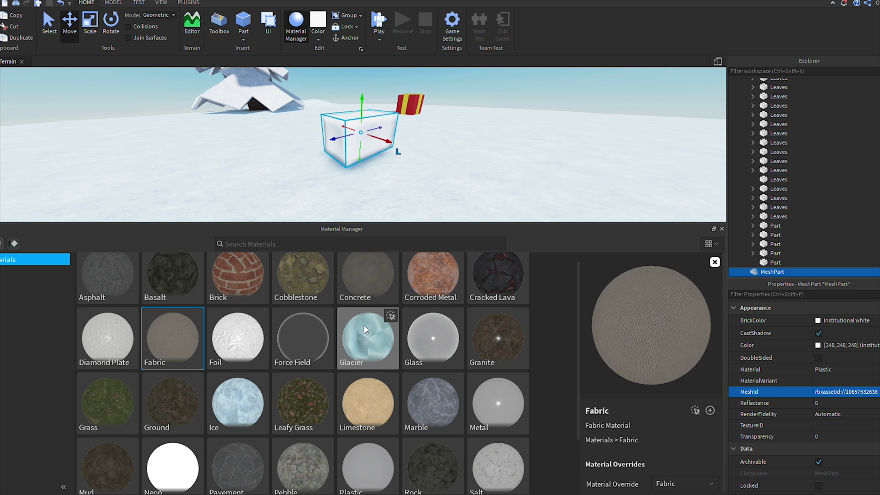
{"action": "scroll", "coordinate": [397, 310], "scroll_direction": "down", "scroll_amount": 2}
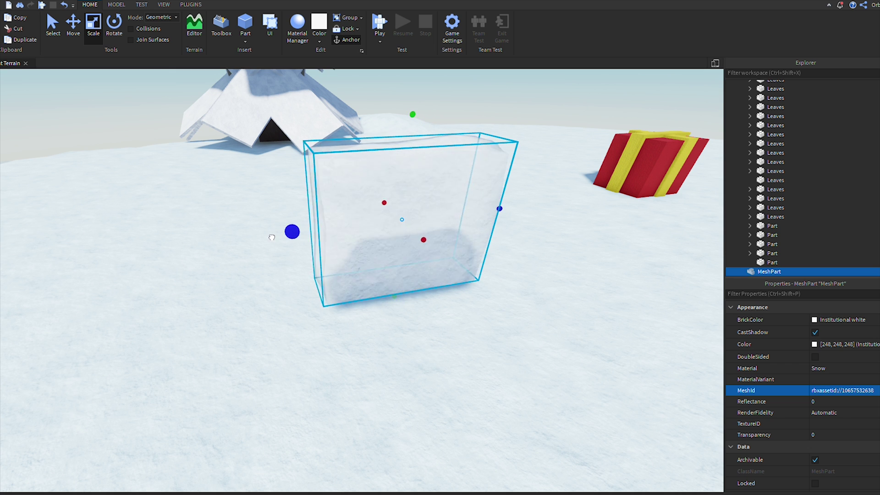
Step: Stretch the snow rock longer to the left and widen it along its red axis
{"action": "left_click_drag", "start_coordinate": [302, 228], "coordinate": [179, 242]}
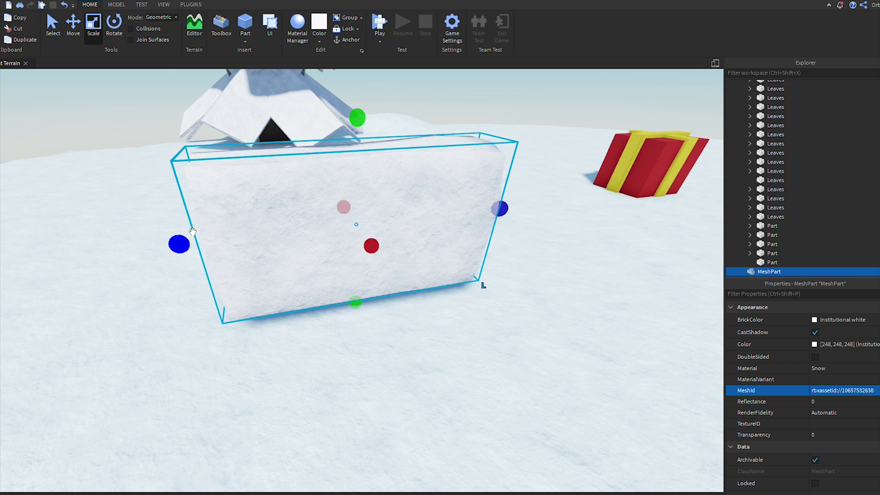
{"action": "right_click_drag", "start_coordinate": [180, 243], "coordinate": [341, 217]}
{"action": "left_click_drag", "start_coordinate": [470, 211], "coordinate": [622, 267]}
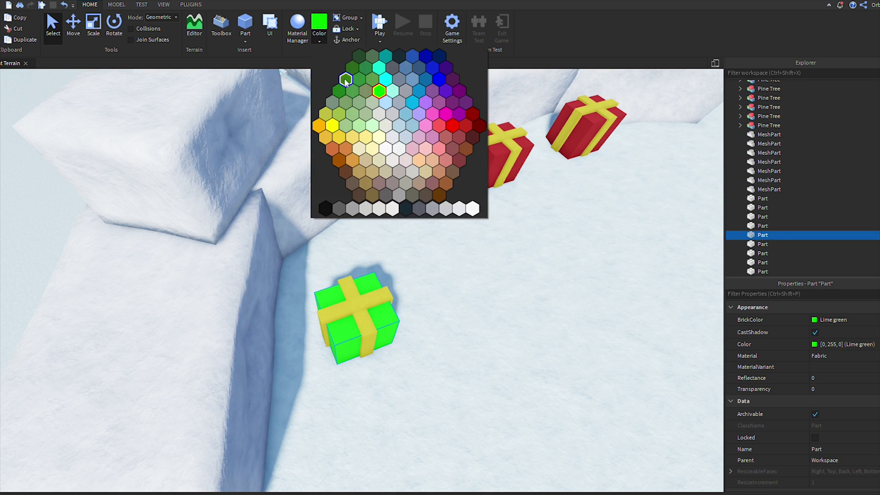
Step: Colour one gift box forest green and another purple, then select a pine tree
{"action": "left_click", "coordinate": [346, 81]}
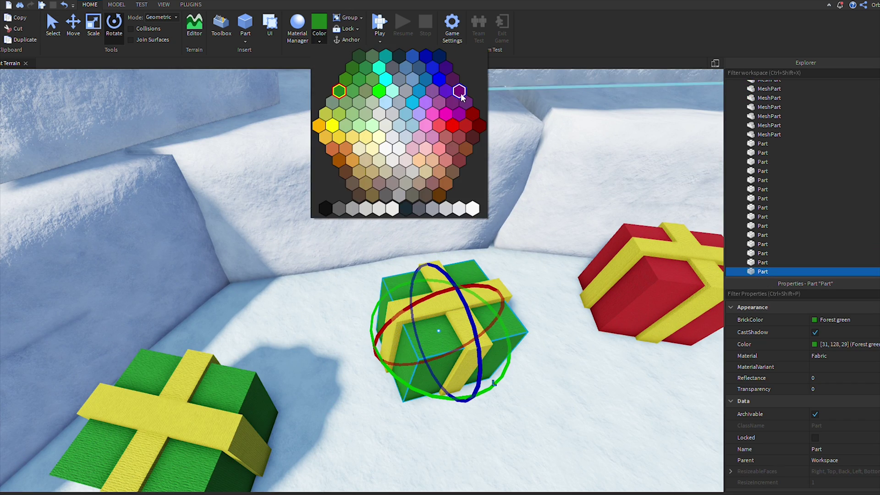
{"action": "left_click", "coordinate": [460, 93]}
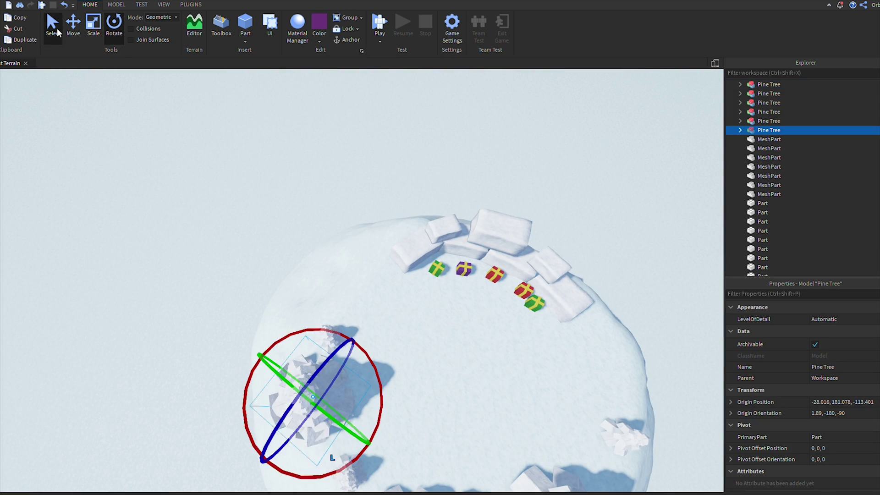
{"action": "left_click", "coordinate": [58, 32]}
{"action": "left_click", "coordinate": [408, 419]}
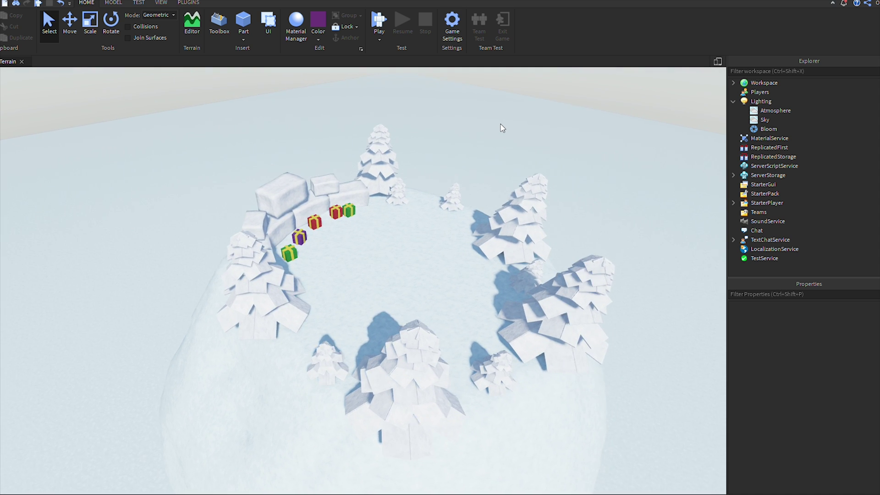
Step: Move the view closer to the snow hill and insert a SunRays effect into Lighting
{"action": "right_click_drag", "start_coordinate": [502, 128], "coordinate": [558, 126]}
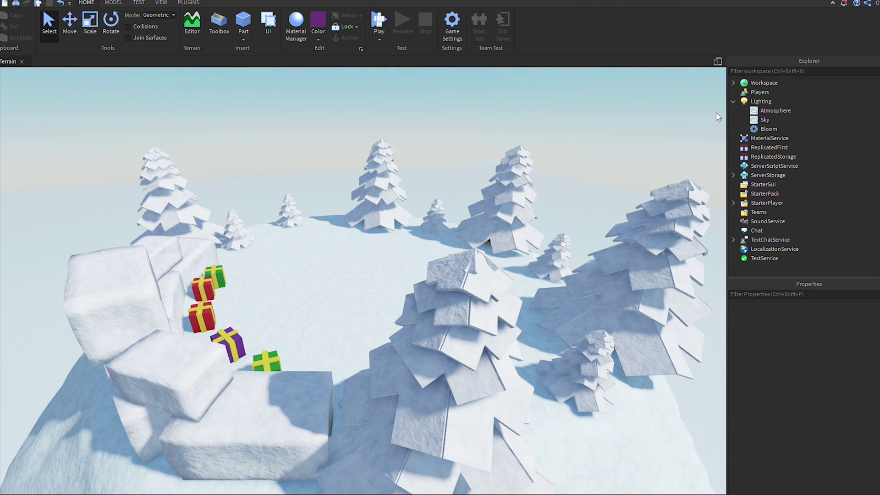
{"action": "left_click", "coordinate": [782, 102]}
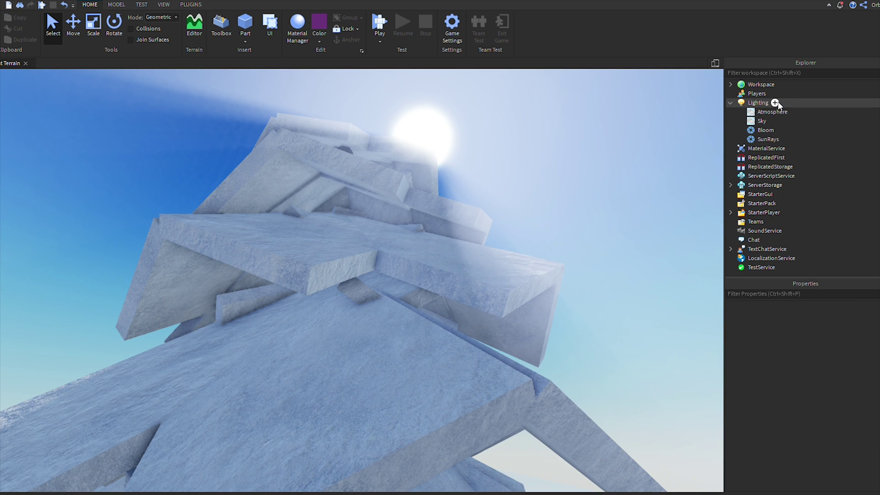
{"action": "left_click", "coordinate": [777, 101]}
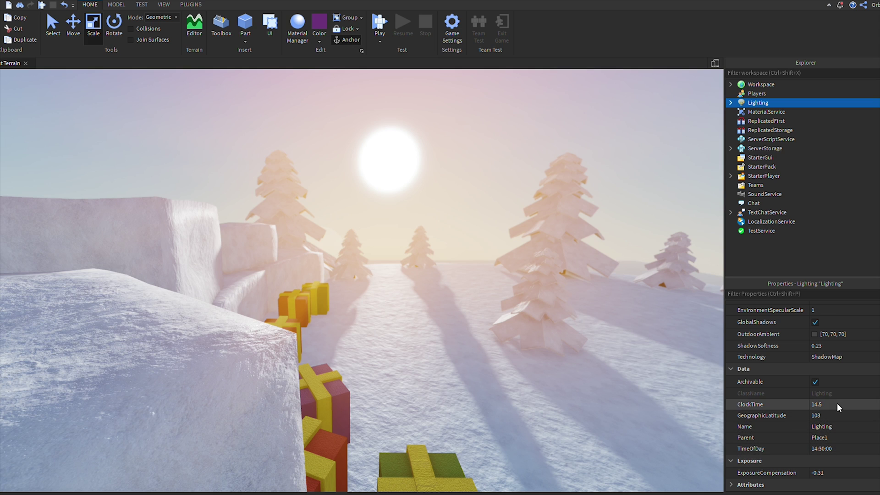
Step: Change the Lighting Technology property from ShadowMap to Future
{"action": "left_click", "coordinate": [854, 358]}
{"action": "left_click", "coordinate": [848, 356]}
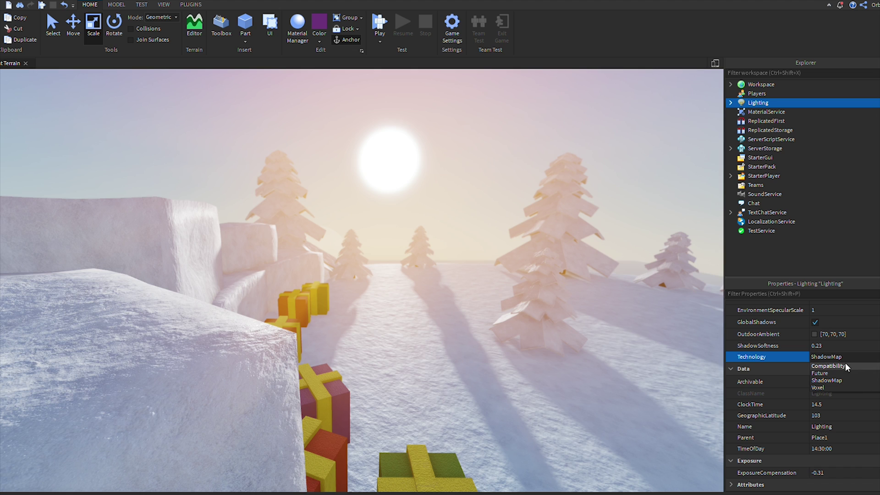
{"action": "left_click", "coordinate": [823, 373]}
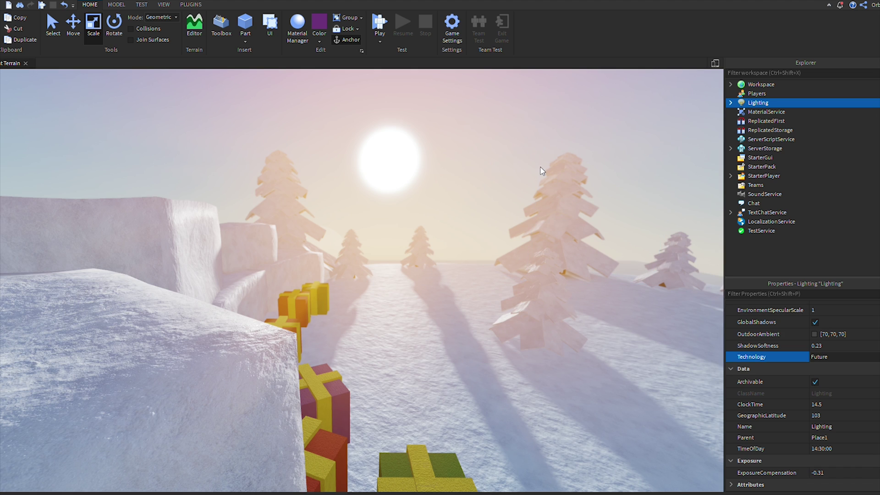
Step: Deselect everything, turn the camera left to view the relit scene, and show the File menu
{"action": "left_click", "coordinate": [504, 125]}
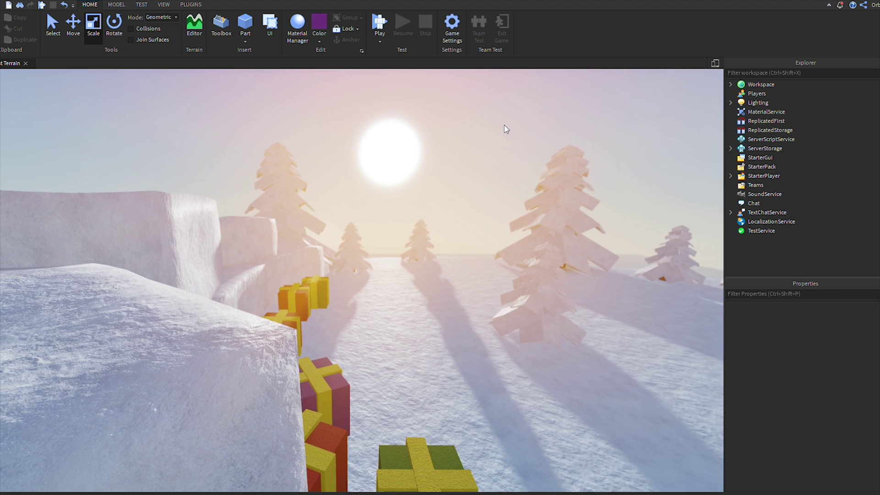
{"action": "right_click_drag", "start_coordinate": [504, 125], "coordinate": [161, 14]}
{"action": "left_click", "coordinate": [2, 10]}
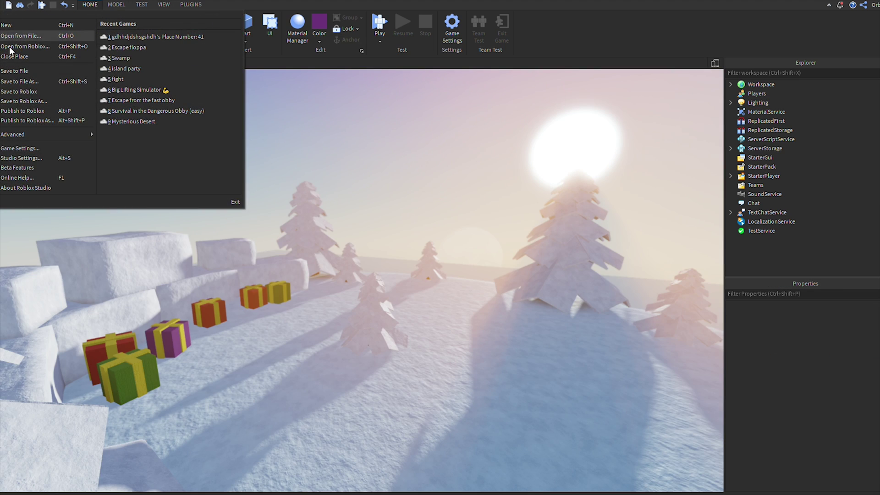
Step: Publish the place to Roblox with a chosen creator and genre, then view the Creations experiences list
{"action": "left_click", "coordinate": [26, 109]}
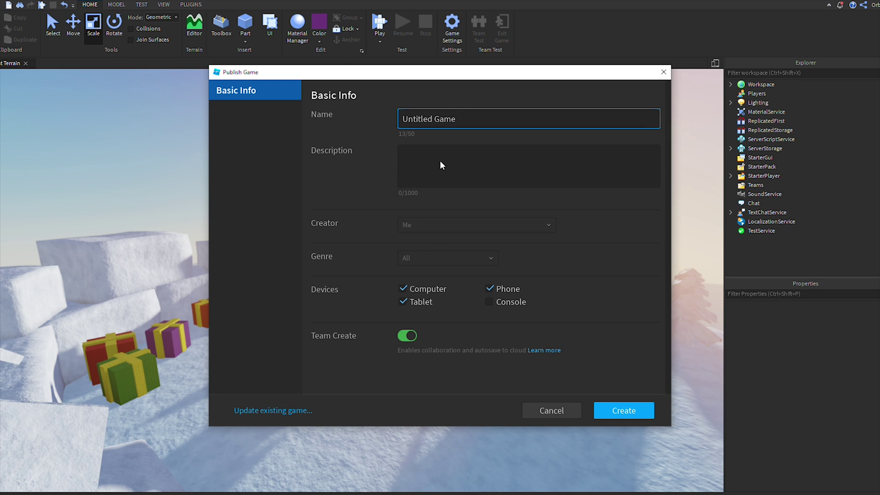
{"action": "left_click", "coordinate": [440, 224]}
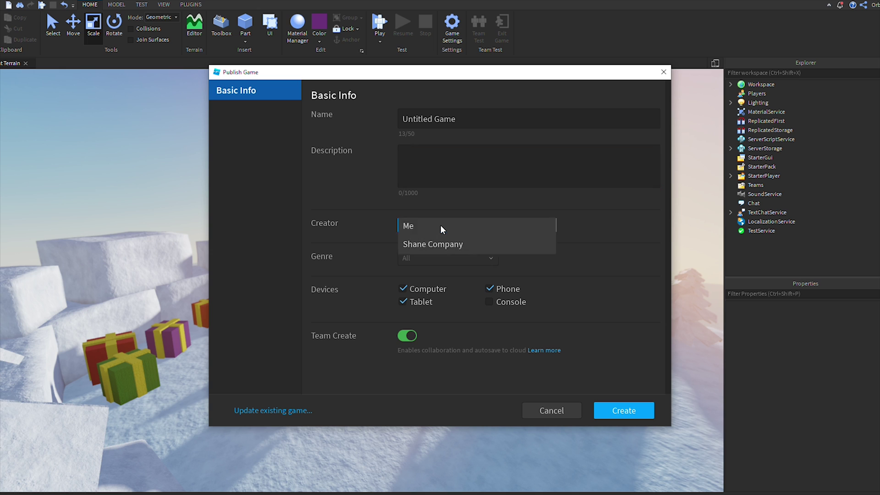
{"action": "left_click", "coordinate": [583, 266]}
{"action": "left_click", "coordinate": [487, 257]}
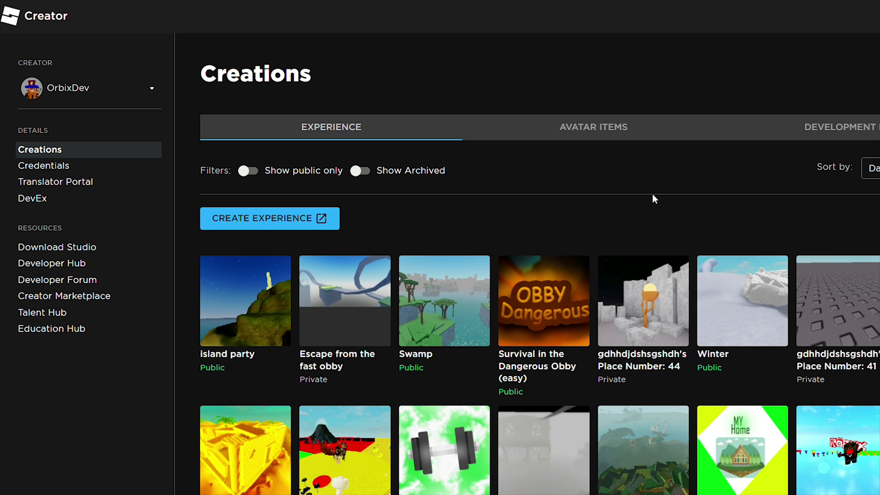
{"action": "left_click", "coordinate": [586, 128]}
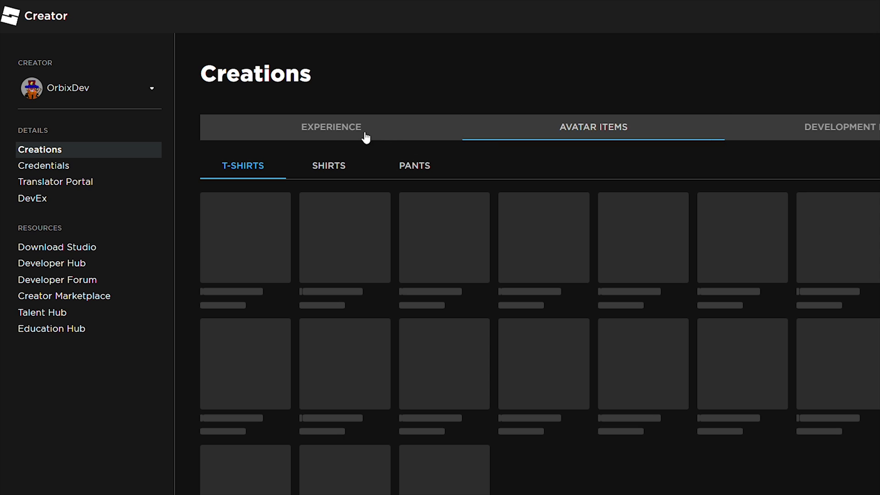
{"action": "left_click", "coordinate": [362, 137]}
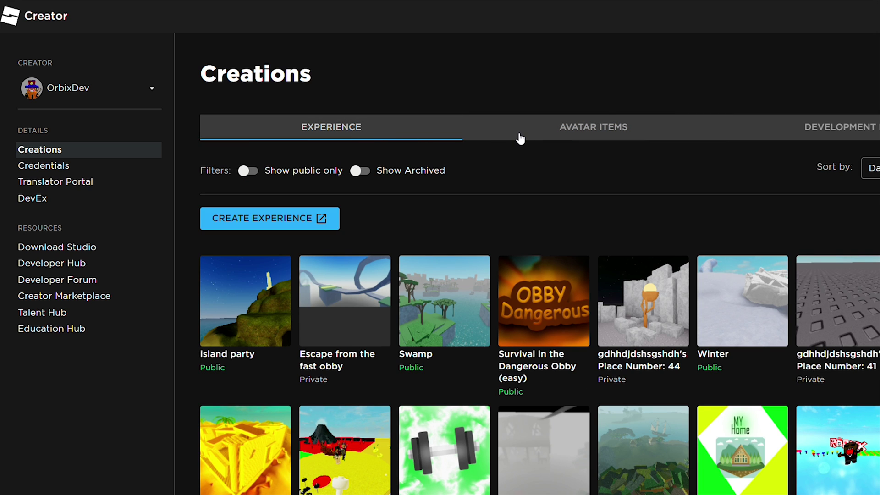
Step: Scroll through the Global Developer Championship post's rules, timeline, FAQ and prizes
{"action": "scroll", "coordinate": [579, 186], "scroll_direction": "up", "scroll_amount": 10}
{"action": "scroll", "coordinate": [579, 186], "scroll_direction": "up", "scroll_amount": 10}
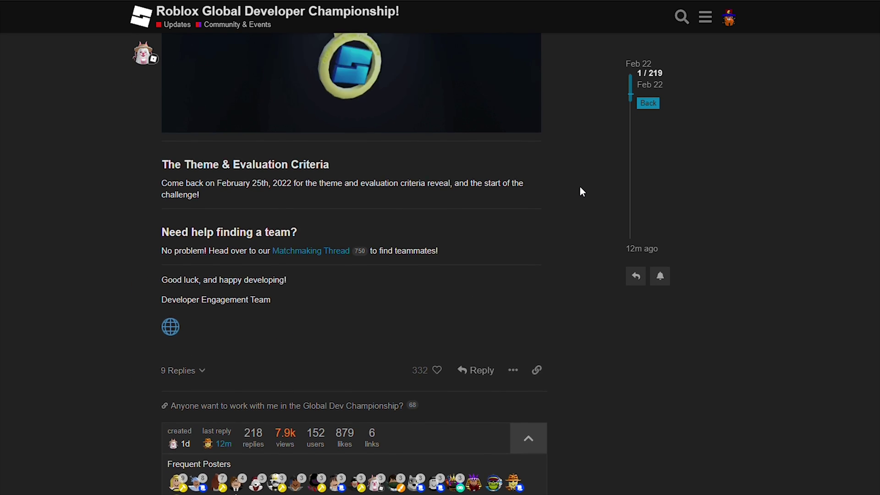
{"action": "scroll", "coordinate": [580, 191], "scroll_direction": "up", "scroll_amount": 7}
{"action": "scroll", "coordinate": [580, 192], "scroll_direction": "up", "scroll_amount": 2}
{"action": "scroll", "coordinate": [580, 192], "scroll_direction": "up", "scroll_amount": 8}
{"action": "scroll", "coordinate": [580, 191], "scroll_direction": "up", "scroll_amount": 7}
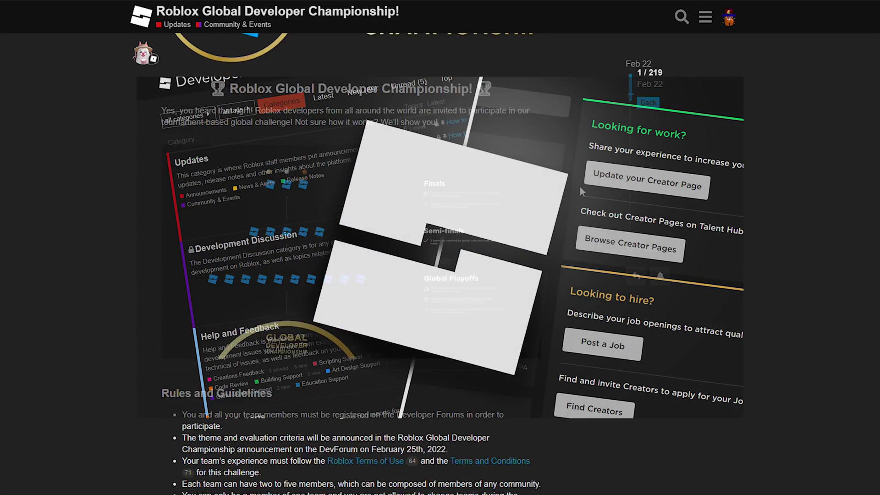
{"action": "scroll", "coordinate": [579, 186], "scroll_direction": "up", "scroll_amount": 5}
{"action": "scroll", "coordinate": [579, 186], "scroll_direction": "down", "scroll_amount": 2}
{"action": "scroll", "coordinate": [579, 186], "scroll_direction": "down", "scroll_amount": 2}
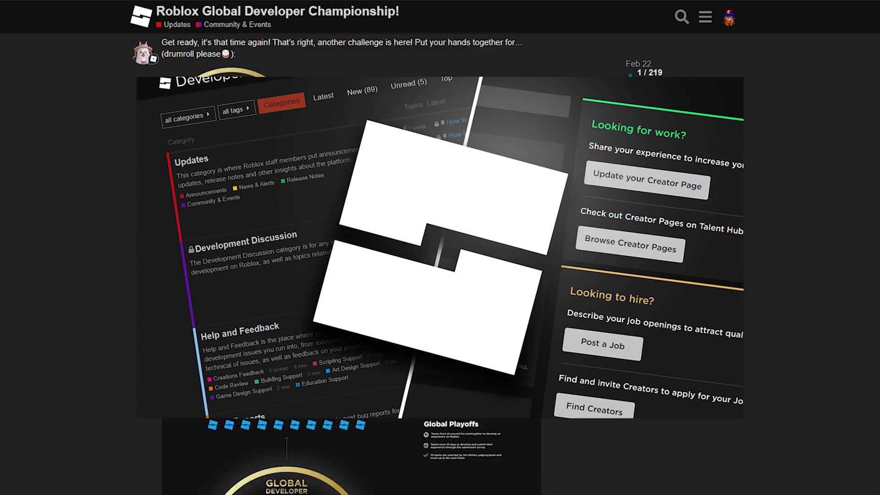
{"action": "scroll", "coordinate": [579, 186], "scroll_direction": "down", "scroll_amount": 3}
{"action": "scroll", "coordinate": [579, 186], "scroll_direction": "down", "scroll_amount": 3}
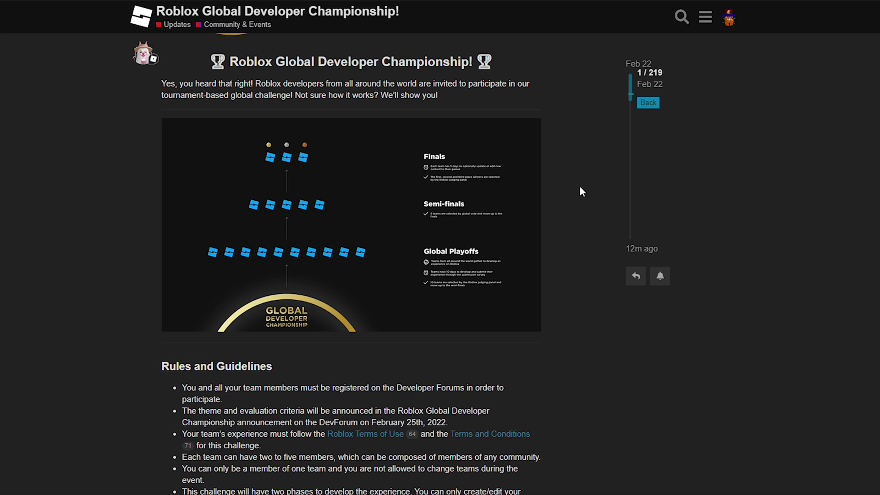
{"action": "scroll", "coordinate": [580, 191], "scroll_direction": "down", "scroll_amount": 4}
{"action": "scroll", "coordinate": [580, 191], "scroll_direction": "down", "scroll_amount": 2}
{"action": "scroll", "coordinate": [580, 192], "scroll_direction": "down", "scroll_amount": 2}
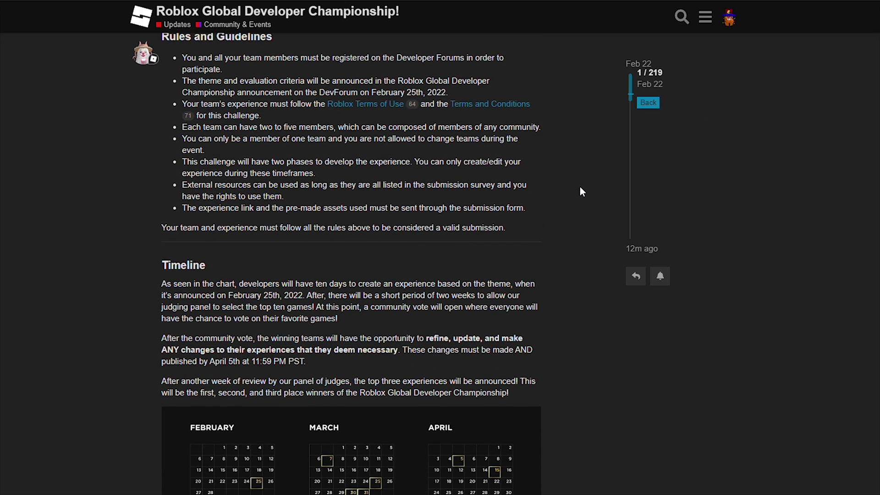
{"action": "scroll", "coordinate": [580, 192], "scroll_direction": "down", "scroll_amount": 2}
{"action": "scroll", "coordinate": [580, 192], "scroll_direction": "down", "scroll_amount": 2}
{"action": "scroll", "coordinate": [580, 191], "scroll_direction": "down", "scroll_amount": 6}
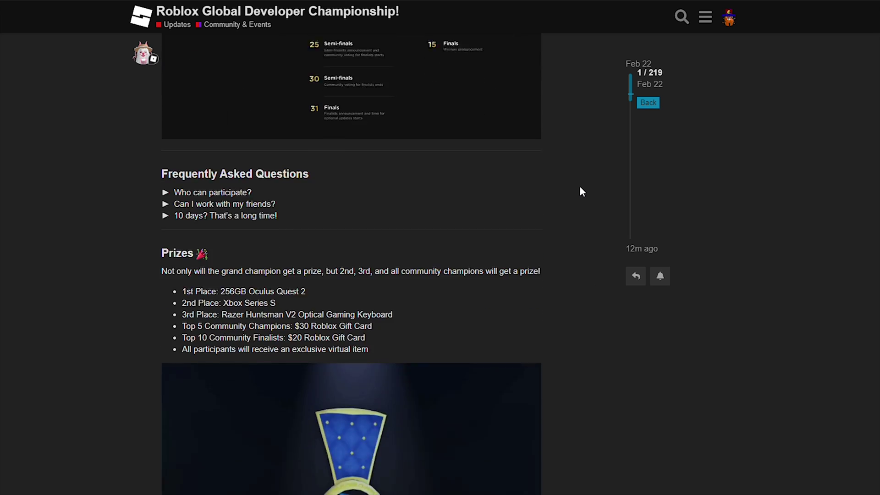
{"action": "scroll", "coordinate": [580, 191], "scroll_direction": "up", "scroll_amount": 4}
{"action": "scroll", "coordinate": [580, 191], "scroll_direction": "up", "scroll_amount": 8}
{"action": "scroll", "coordinate": [580, 191], "scroll_direction": "up", "scroll_amount": 10}
{"action": "scroll", "coordinate": [579, 192], "scroll_direction": "up", "scroll_amount": 2}
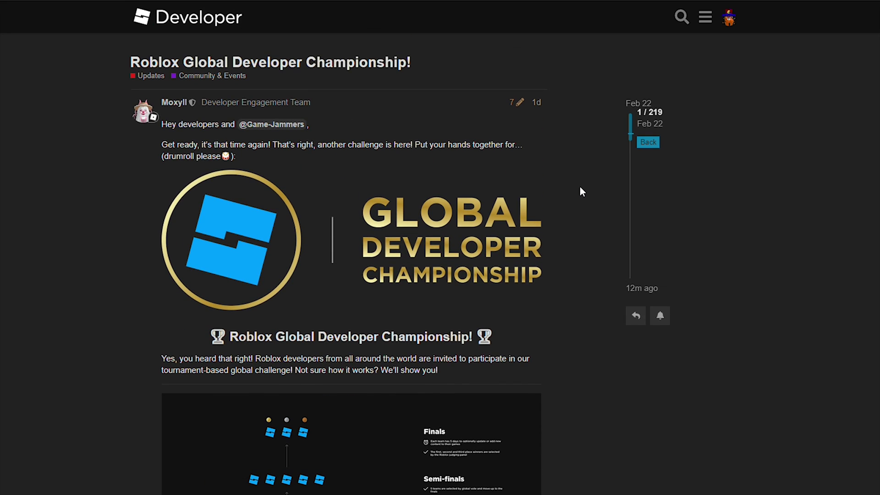
{"action": "middle_click", "coordinate": [581, 142]}
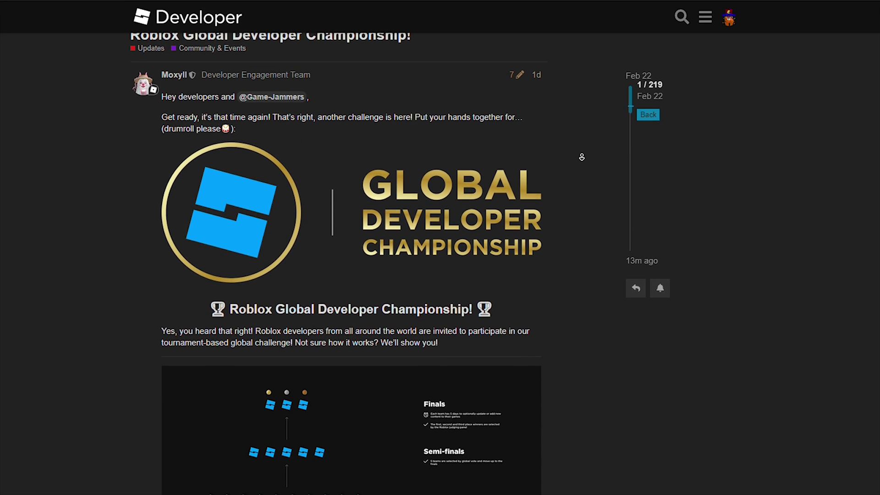